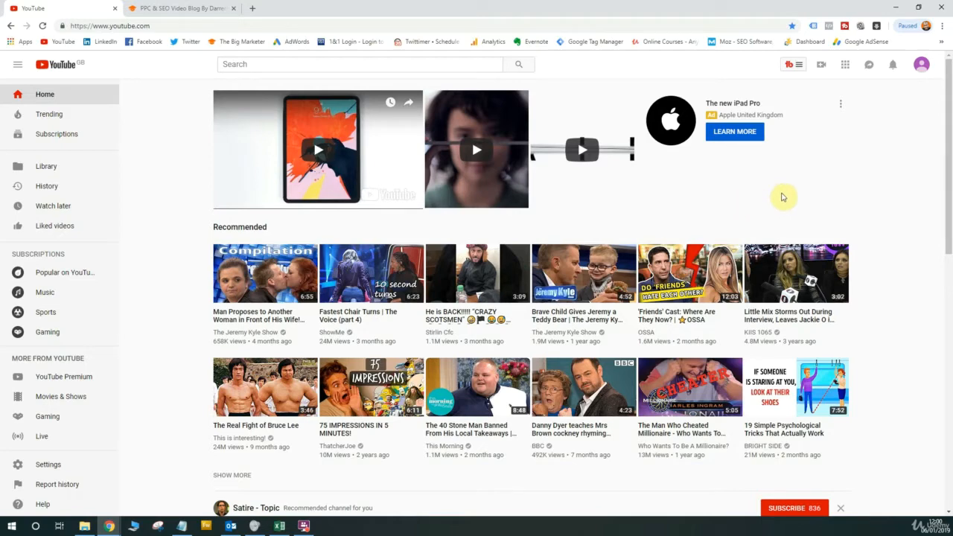
# Open the video upload page and upload the file MVI_0868 from the 113 Sitemaps HTML and XML folder with Public visibility
pyautogui.click(823, 67)
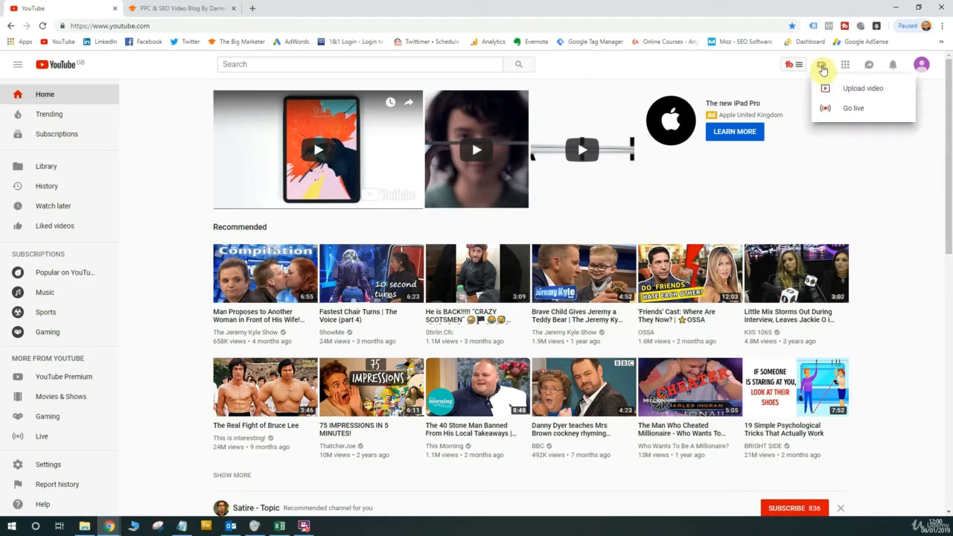
pyautogui.click(893, 91)
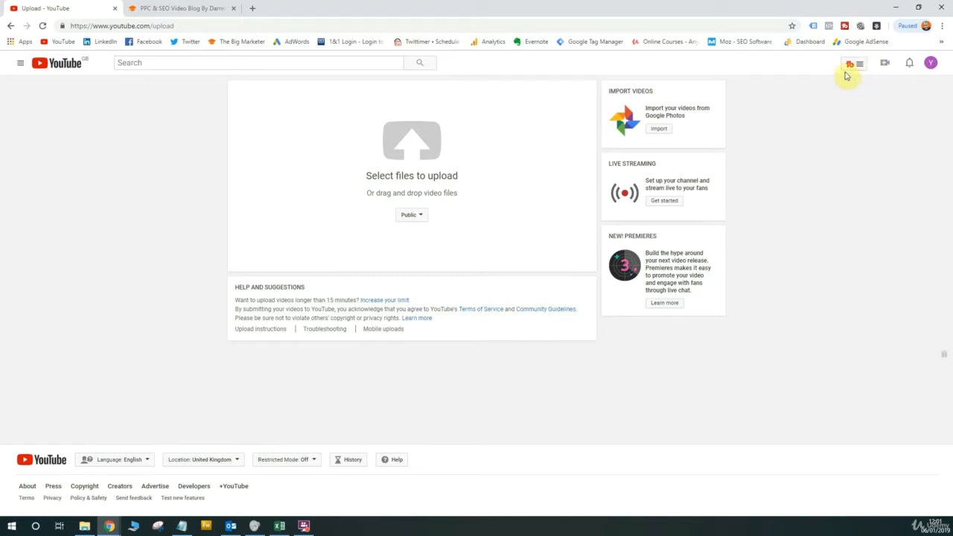
pyautogui.click(854, 65)
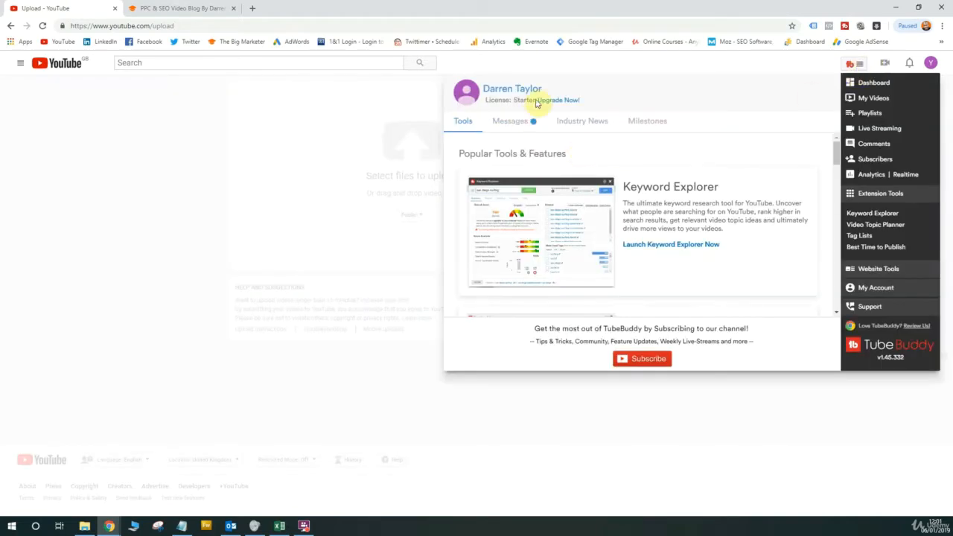
pyautogui.click(113, 183)
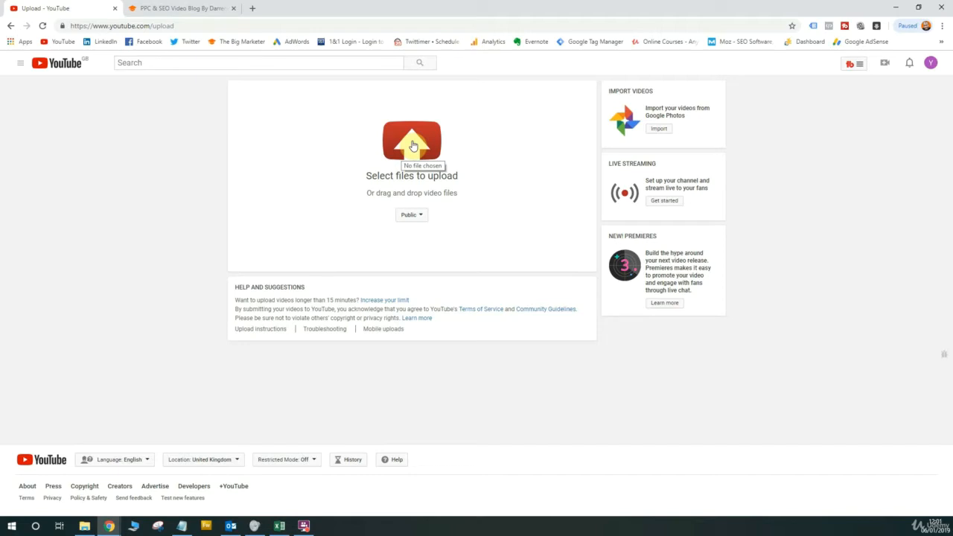
pyautogui.click(414, 145)
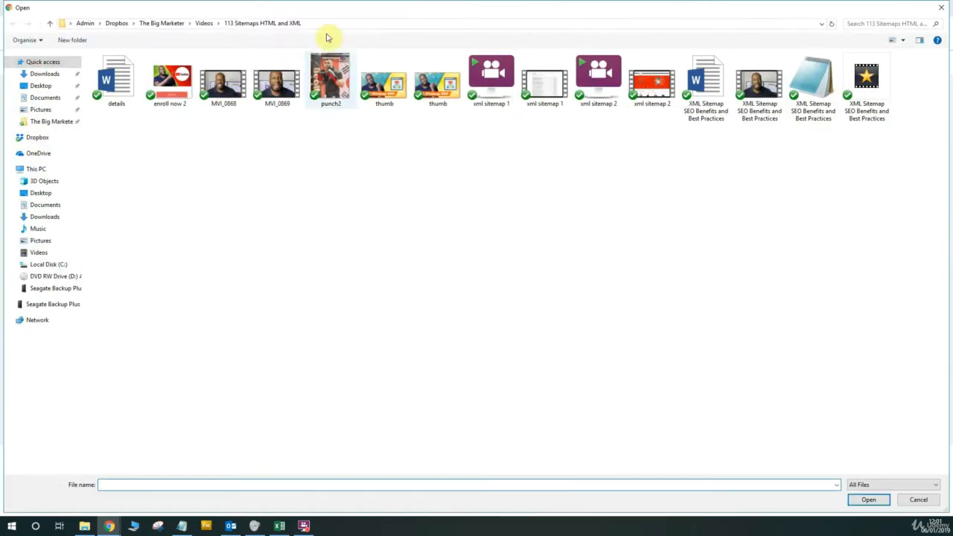
pyautogui.doubleClick(224, 80)
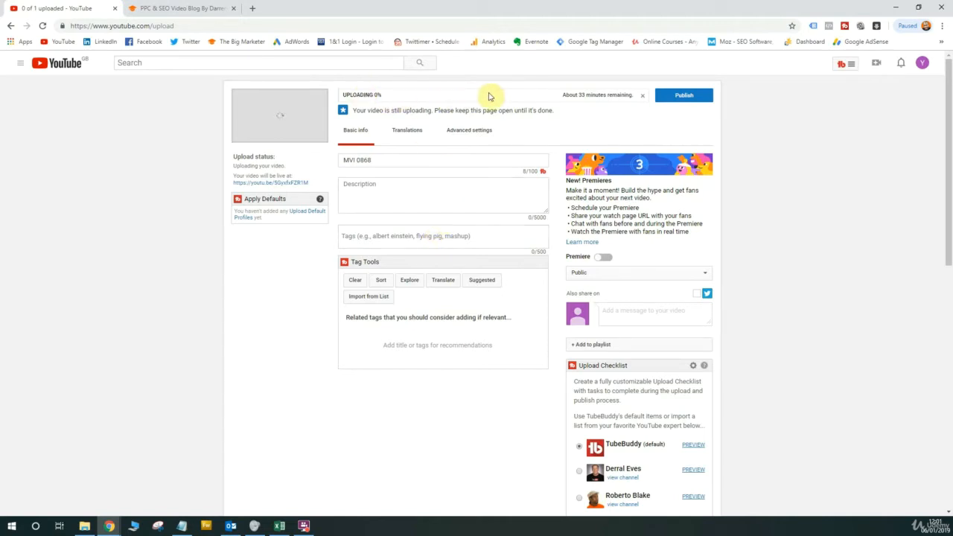
# Clear the default title of the uploading video
pyautogui.moveTo(383, 160); pyautogui.dragTo(342, 160)
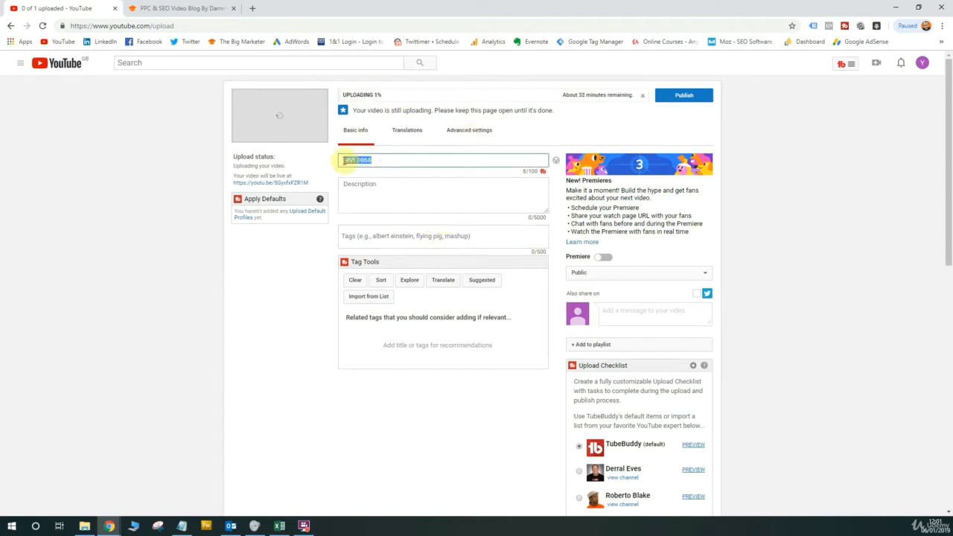
pyautogui.press('BackSpace')
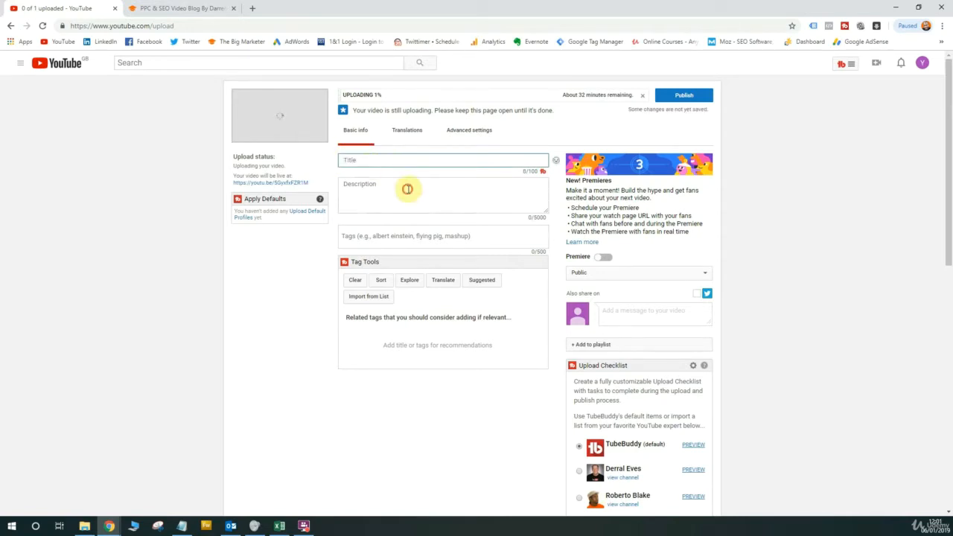
pyautogui.click(409, 187)
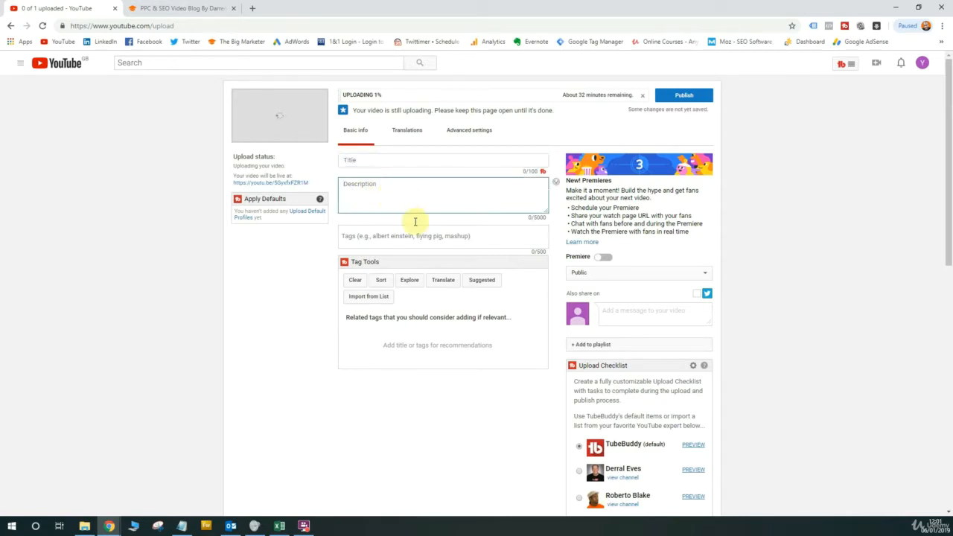
pyautogui.click(434, 236)
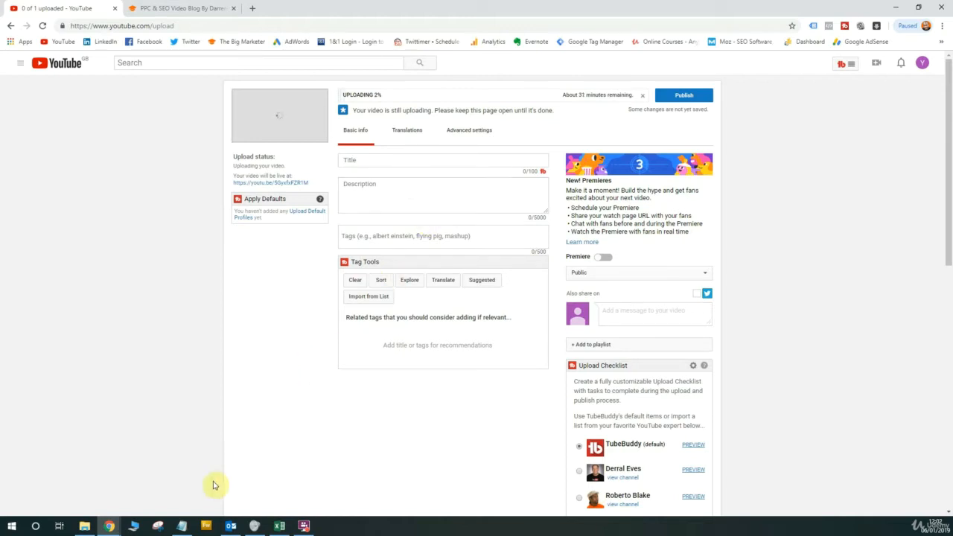
# Switch to the Notepad keyword notes, then narrow the window and place it beside the video details form
pyautogui.click(182, 526)
pyautogui.click(490, 117)
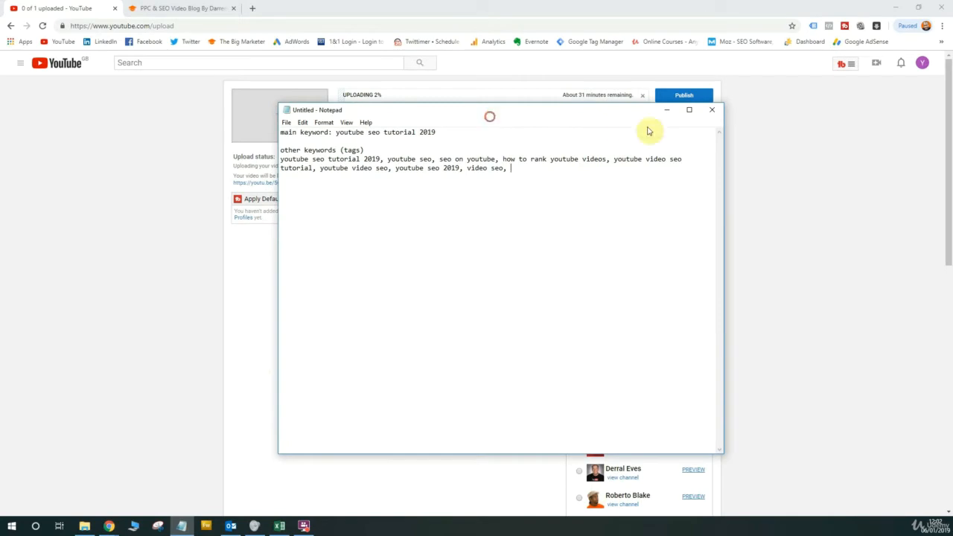
pyautogui.moveTo(648, 131); pyautogui.dragTo(693, 130)
pyautogui.moveTo(481, 255); pyautogui.dragTo(668, 257)
pyautogui.moveTo(761, 120); pyautogui.dragTo(750, 92)
# Put the main keyword "youtube seo tutorial 2019" on its own line below its label in the notes
pyautogui.click(713, 114)
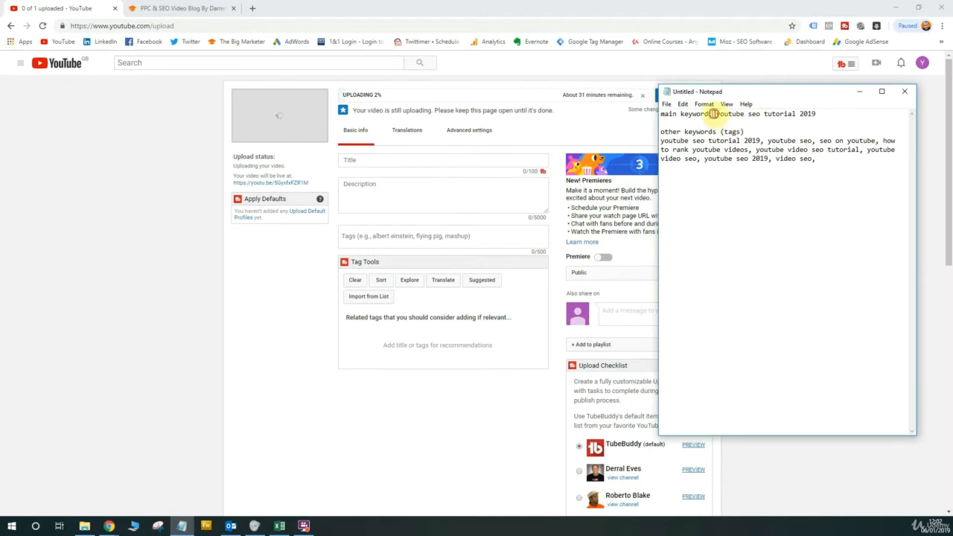
pyautogui.press('Return')
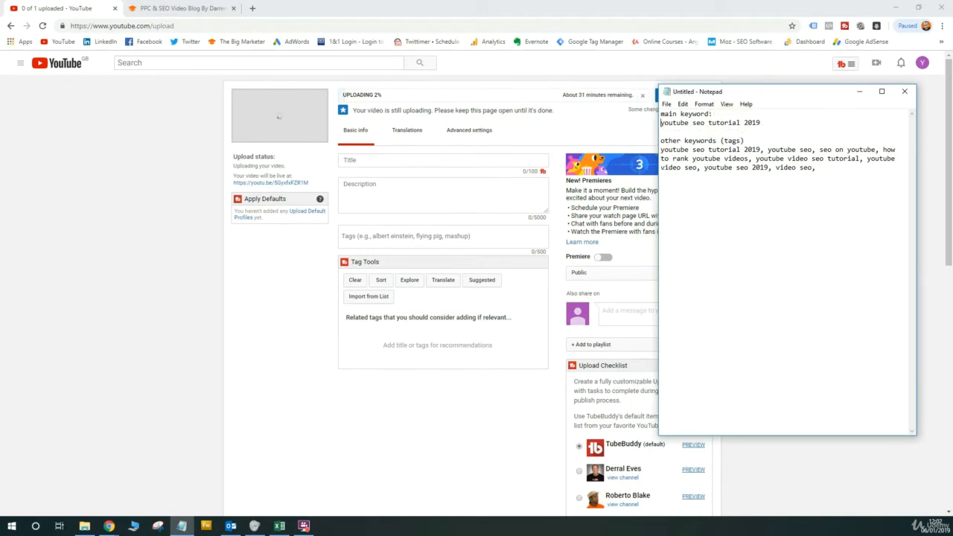
pyautogui.hotkey('shift', 'End')
pyautogui.click(781, 123)
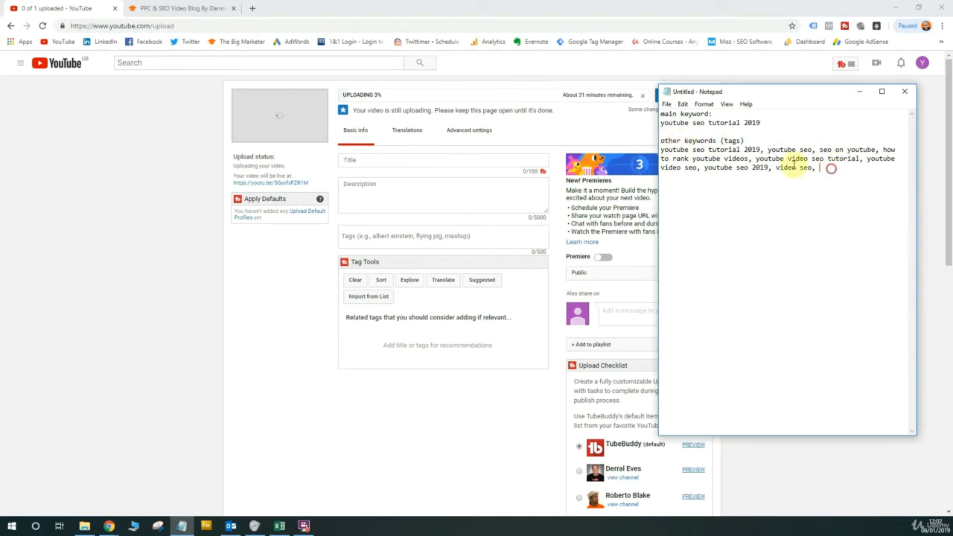
pyautogui.moveTo(826, 169); pyautogui.dragTo(663, 149)
pyautogui.click(779, 187)
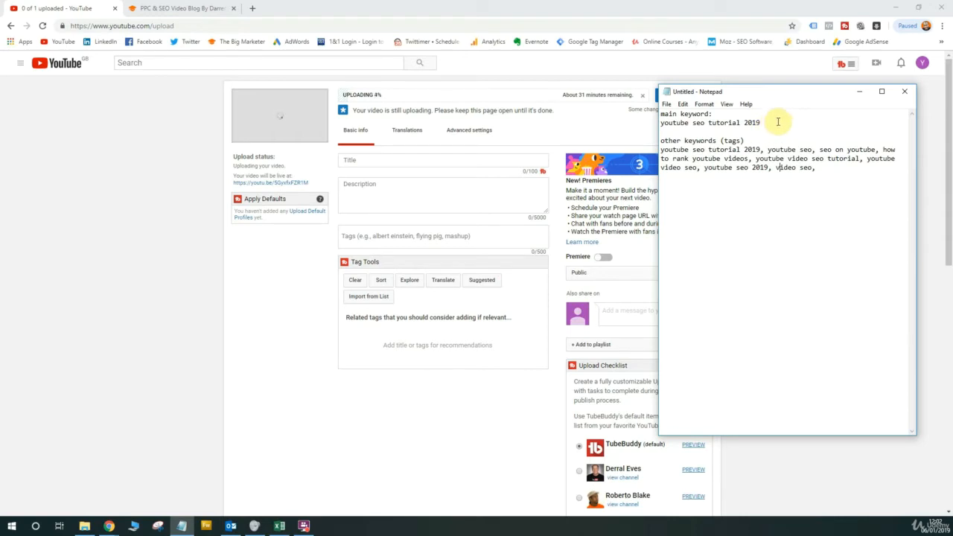
# Copy the main keyword "youtube seo tutorial 2019" from the notes into the video's title
pyautogui.moveTo(778, 122); pyautogui.dragTo(660, 122)
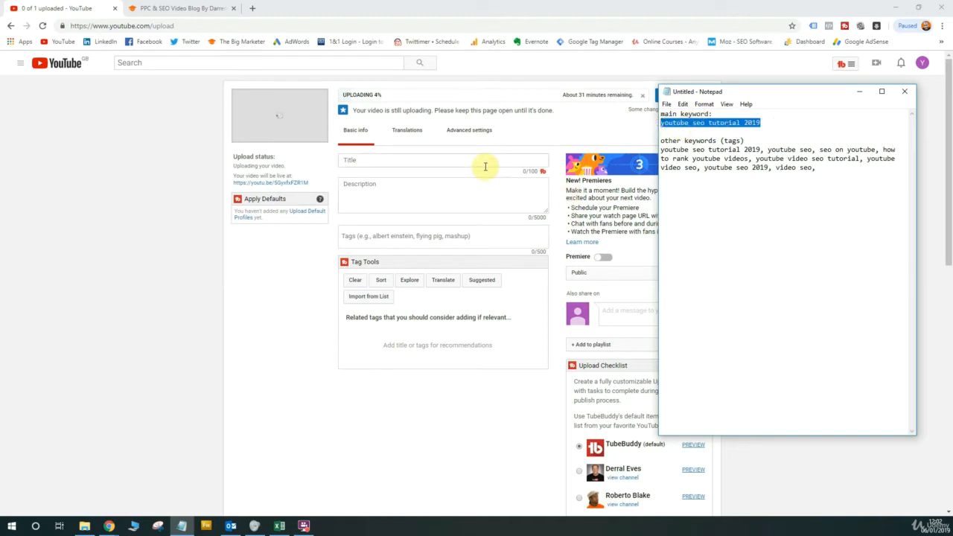
pyautogui.click(730, 132)
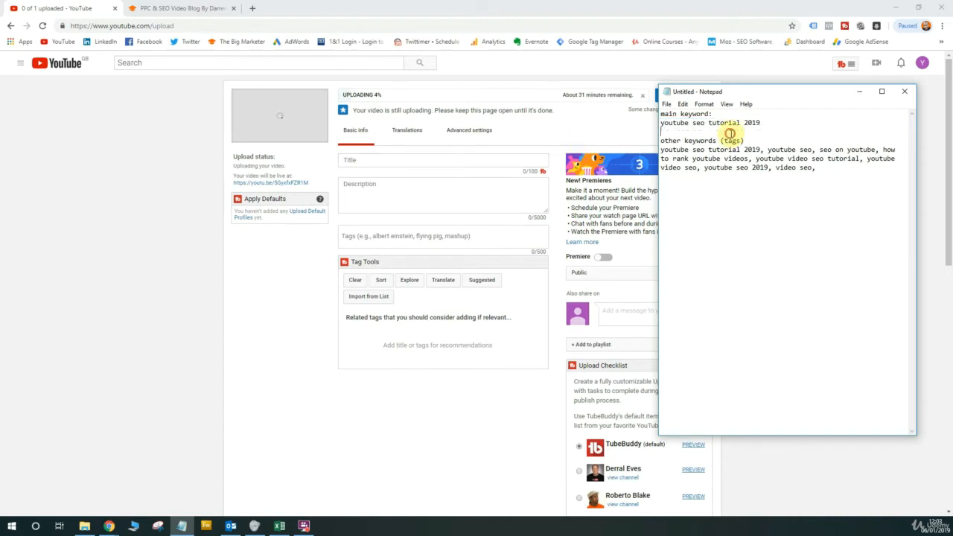
pyautogui.moveTo(772, 123); pyautogui.dragTo(655, 126)
pyautogui.hotkey('ctrl', 'c')
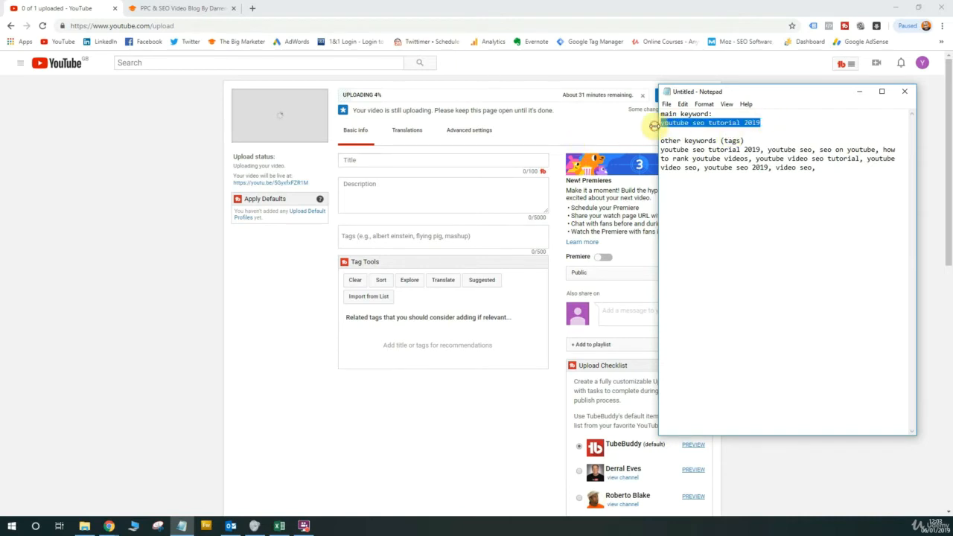
pyautogui.click(473, 162)
pyautogui.hotkey('ctrl', 'v')
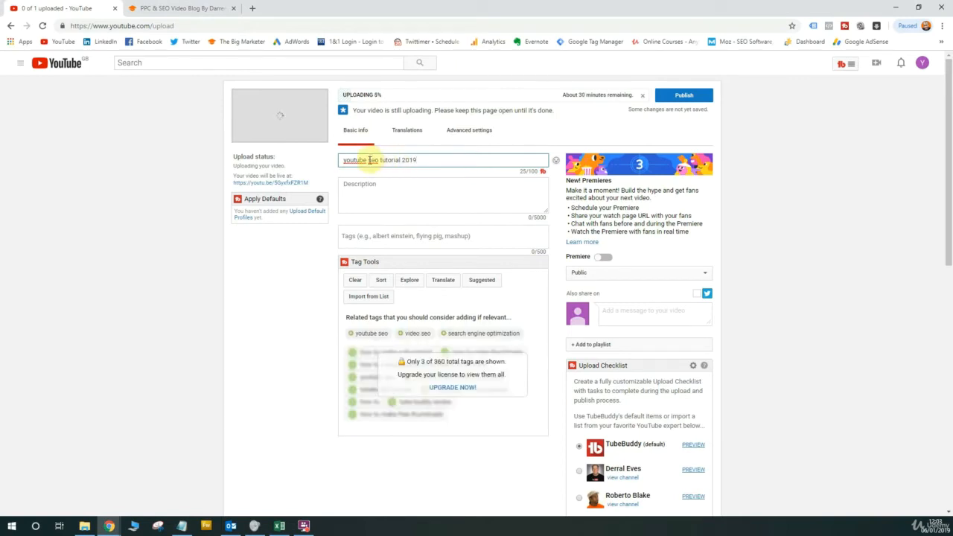
# Correct the capitalisation of the video title to read "YouTube SEO Tutorial 2019"
pyautogui.doubleClick(373, 160)
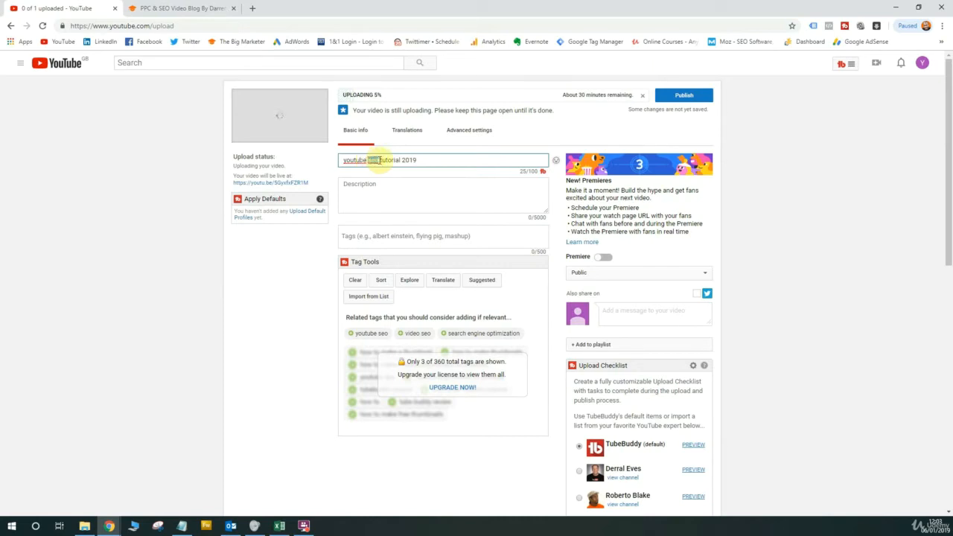
pyautogui.write('SEO')
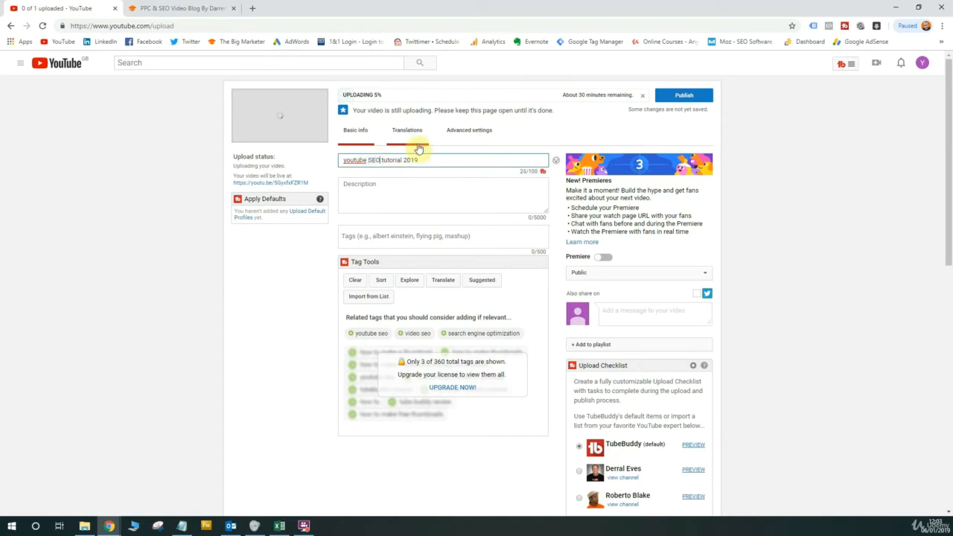
pyautogui.doubleClick(383, 160)
pyautogui.write('Tutorial')
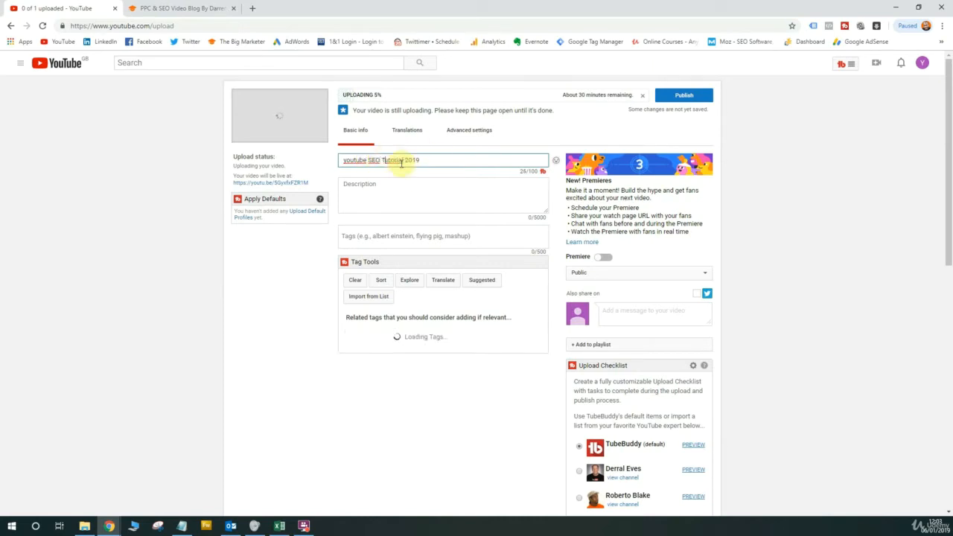
pyautogui.doubleClick(345, 161)
pyautogui.write('Youtube')
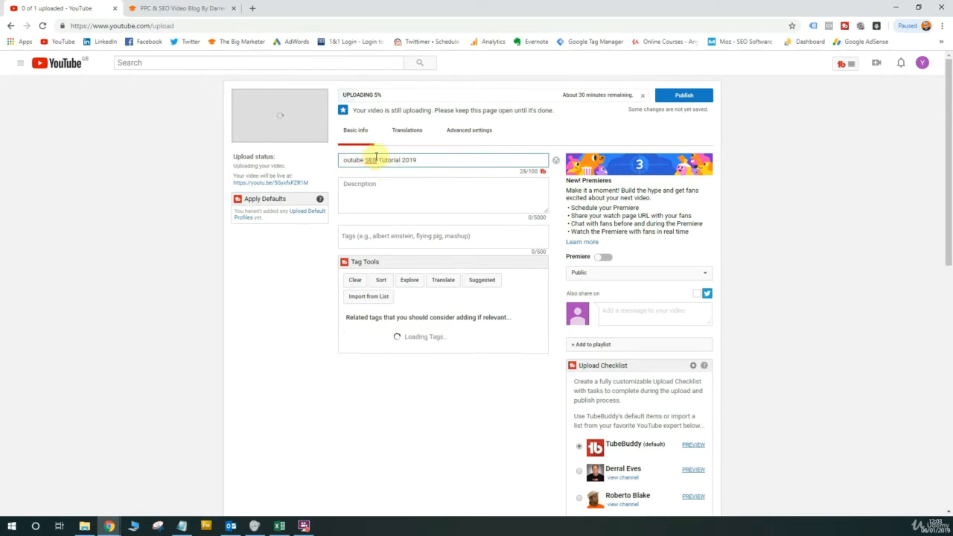
pyautogui.doubleClick(369, 161)
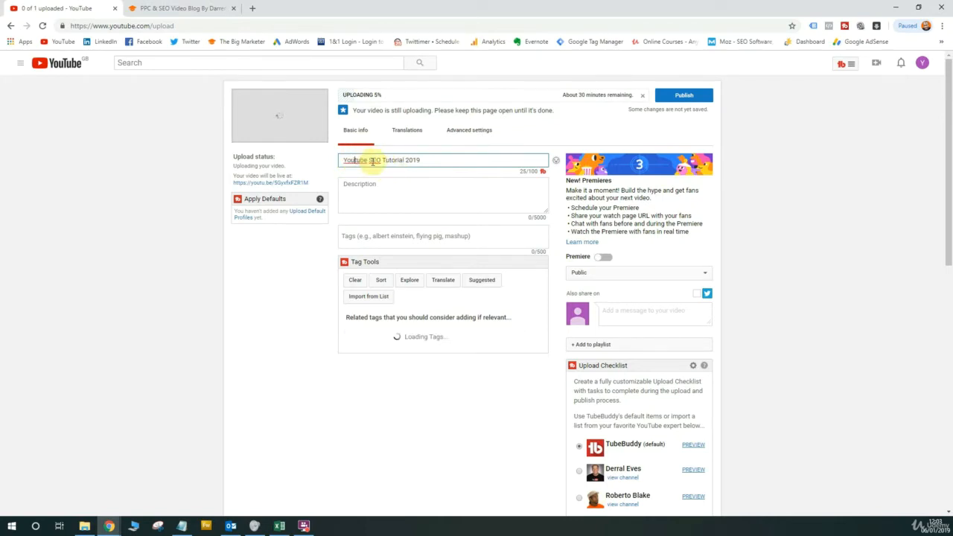
pyautogui.write('YouTube')
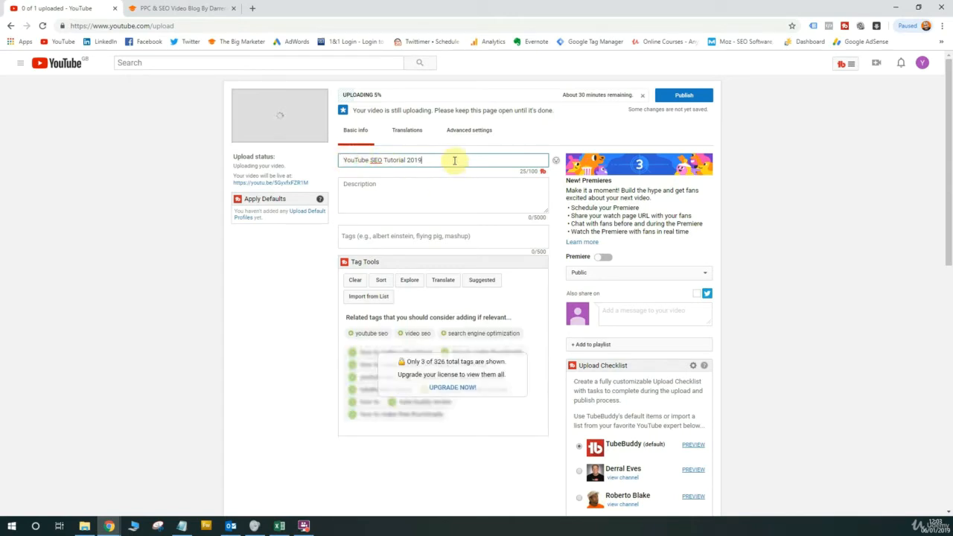
# Extend the video title with " - How To Win YouTube" after the main keyword
pyautogui.write('How To Win YouTube')
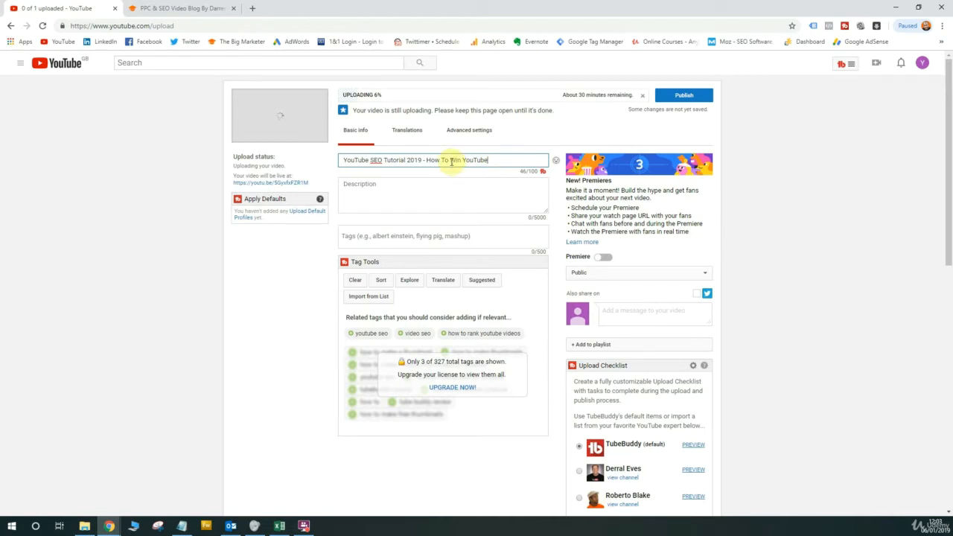
pyautogui.moveTo(451, 162); pyautogui.dragTo(496, 158)
pyautogui.click(510, 162)
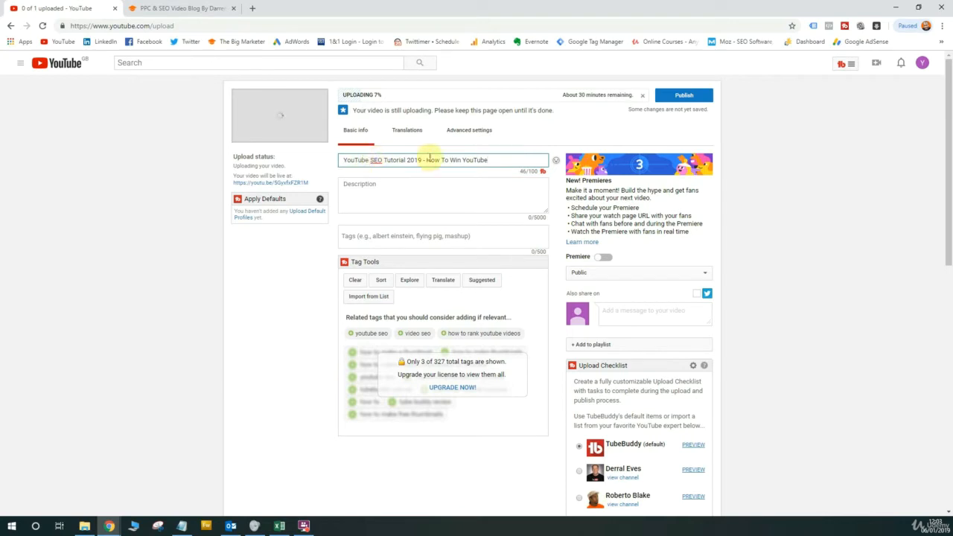
# Enlarge the description box and write a keyword-rich description of the YouTube SEO tutorial, ending with a subscribe request and thebigmarketer.co.uk
pyautogui.click(517, 194)
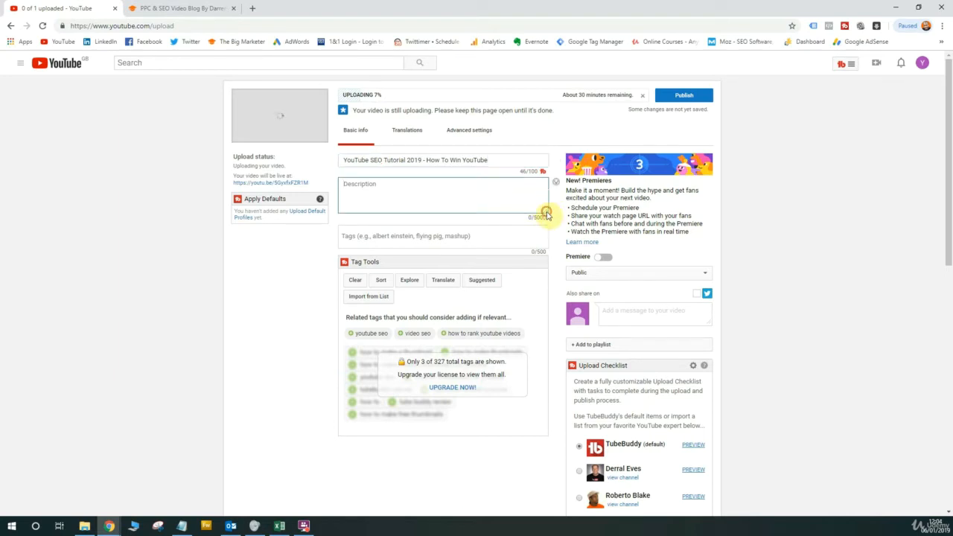
pyautogui.moveTo(546, 215); pyautogui.dragTo(537, 315)
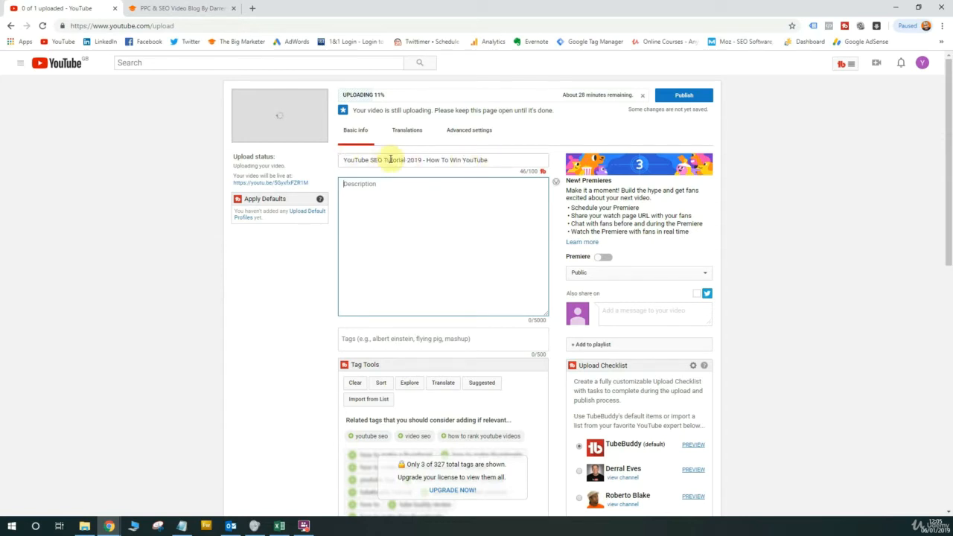
pyautogui.moveTo(421, 159); pyautogui.dragTo(341, 160)
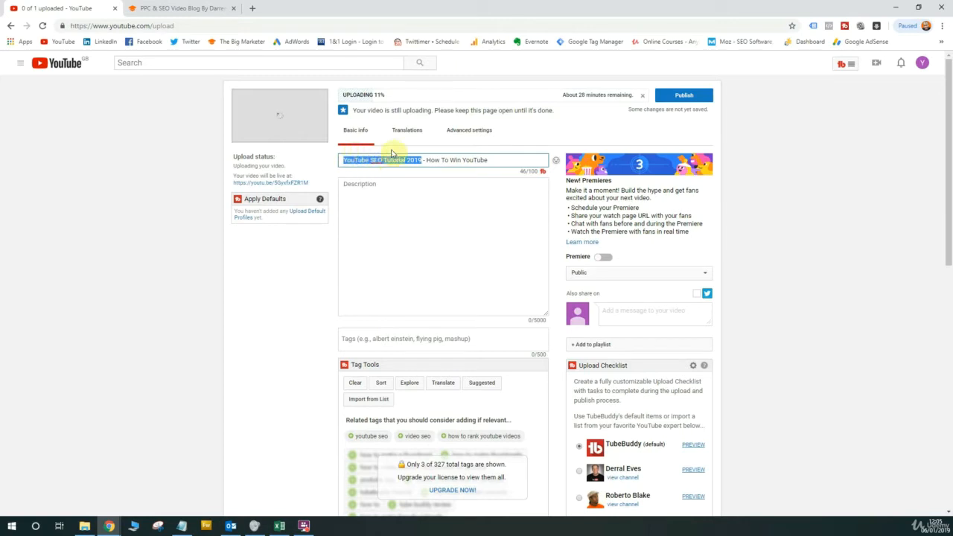
pyautogui.click(395, 190)
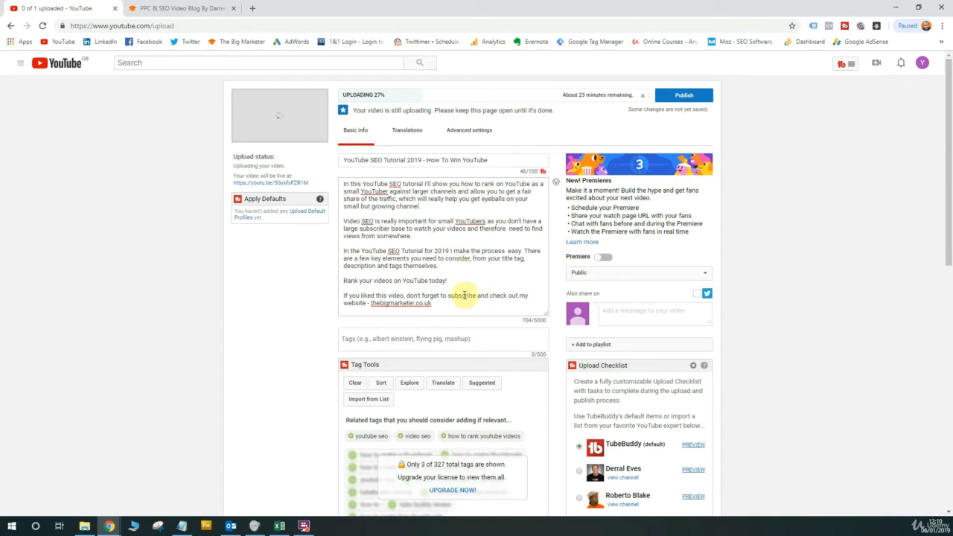
# Compare the other keywords (tags) listed in the Notepad notes with the wording of the video description
pyautogui.click(181, 526)
pyautogui.moveTo(777, 95); pyautogui.dragTo(788, 96)
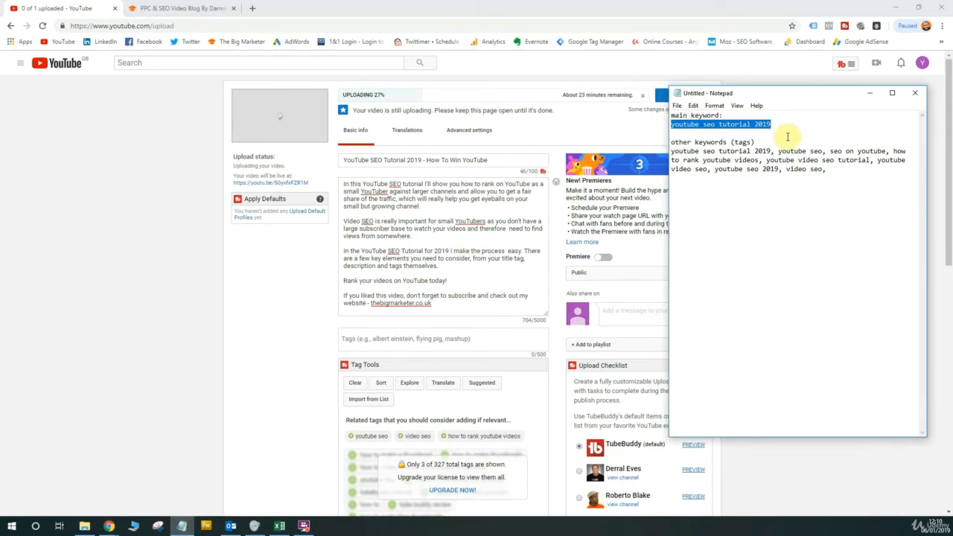
pyautogui.click(787, 134)
pyautogui.moveTo(834, 171); pyautogui.dragTo(670, 151)
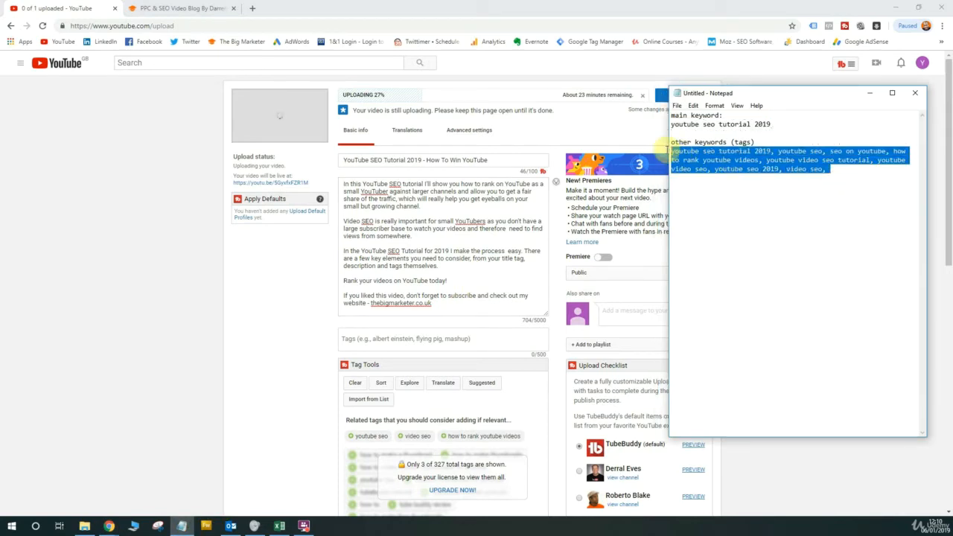
pyautogui.click(853, 180)
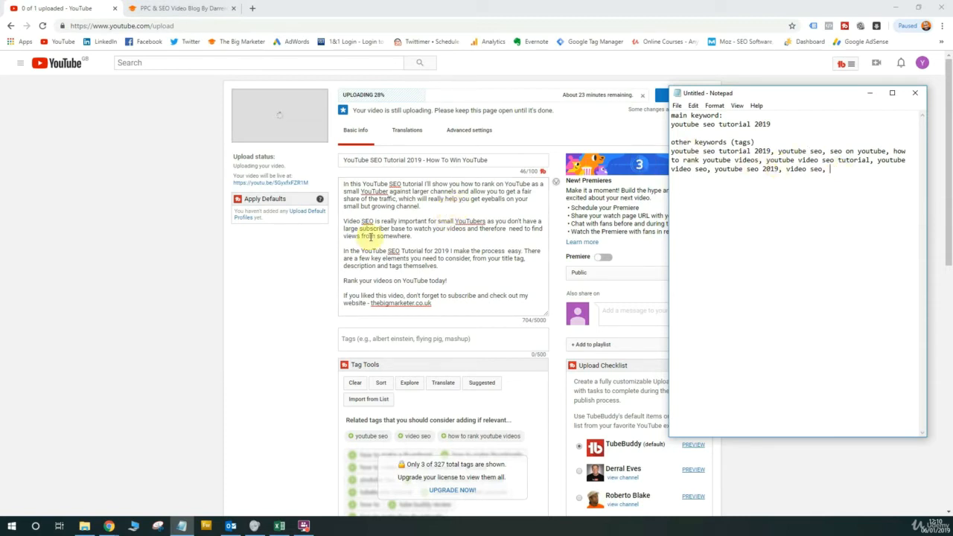
pyautogui.moveTo(457, 266); pyautogui.dragTo(341, 180)
pyautogui.click(457, 260)
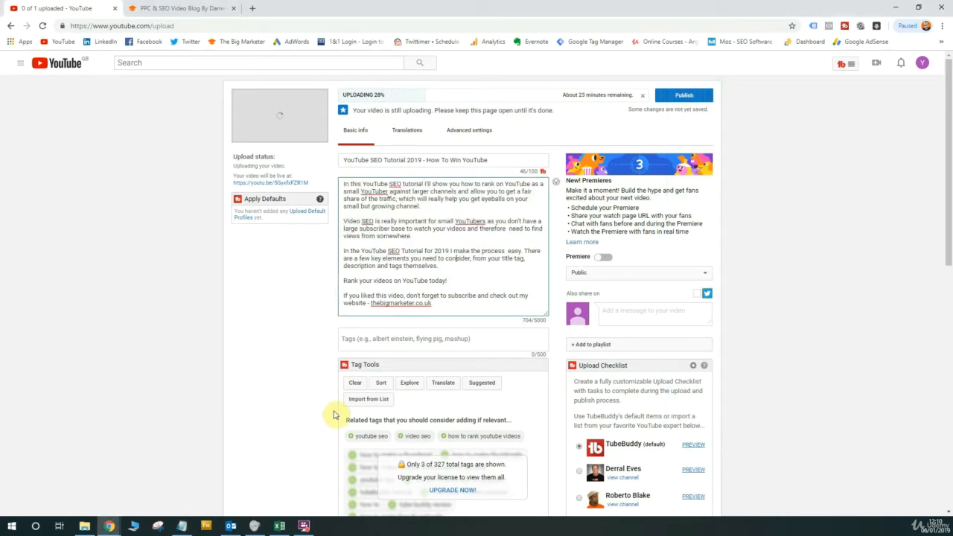
# Review the other keywords in the Notepad notes against the video description and highlight the website address at its end
pyautogui.click(180, 526)
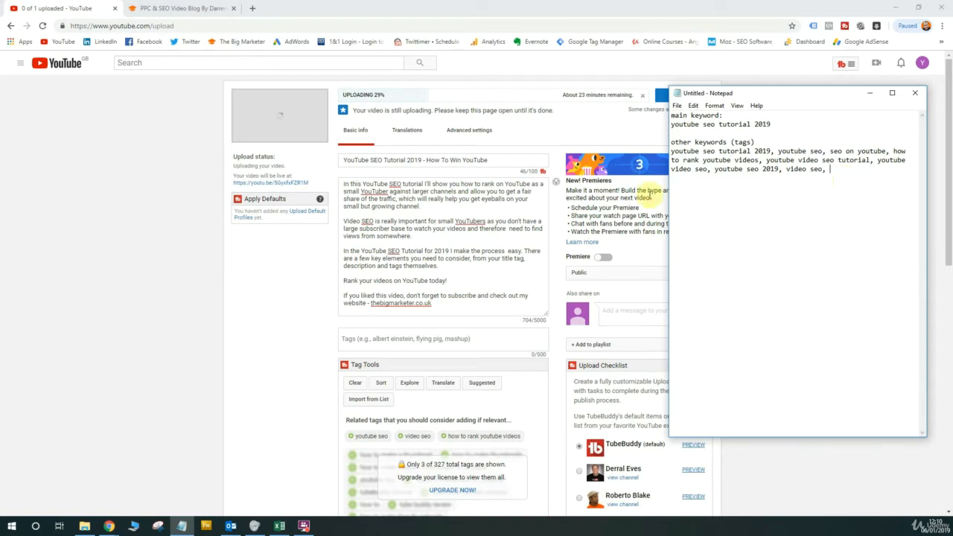
pyautogui.click(447, 302)
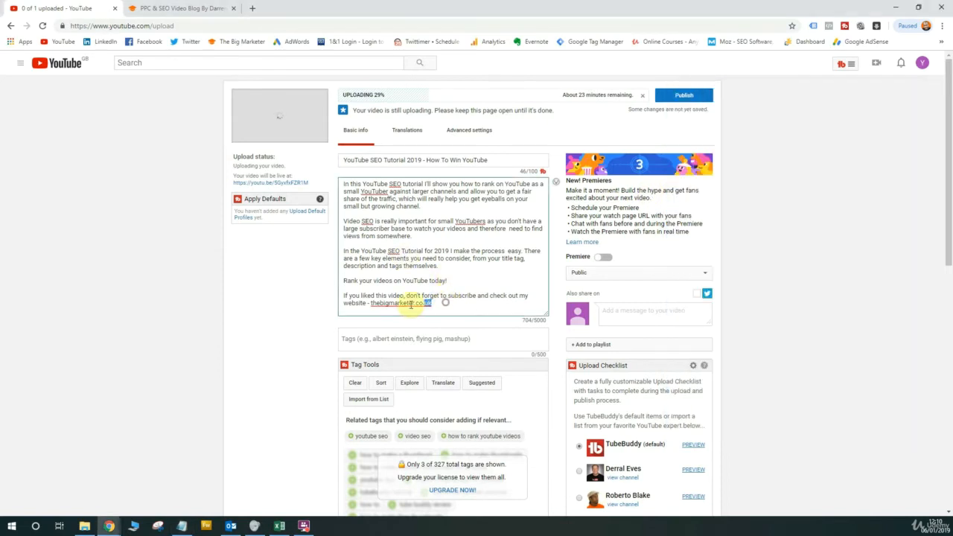
pyautogui.moveTo(445, 303); pyautogui.dragTo(372, 303)
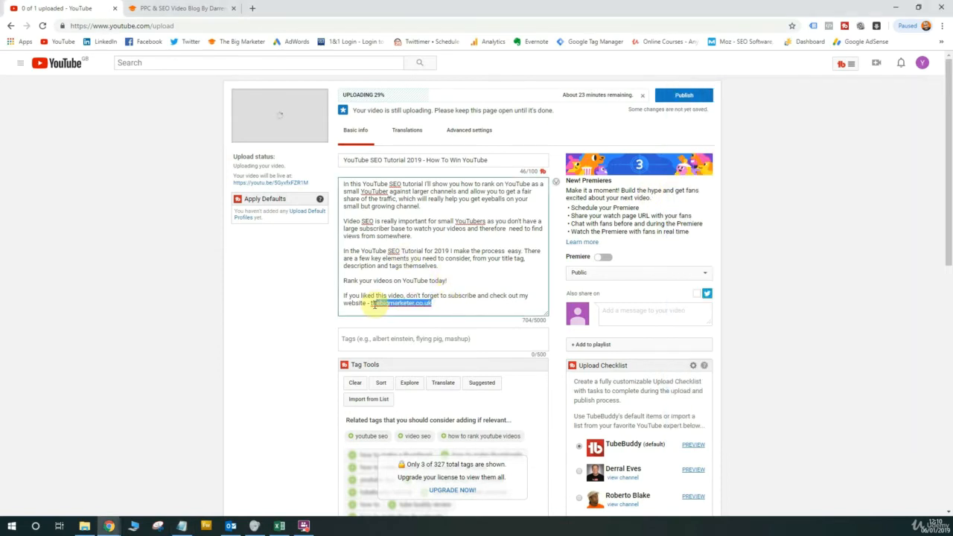
pyautogui.click(445, 303)
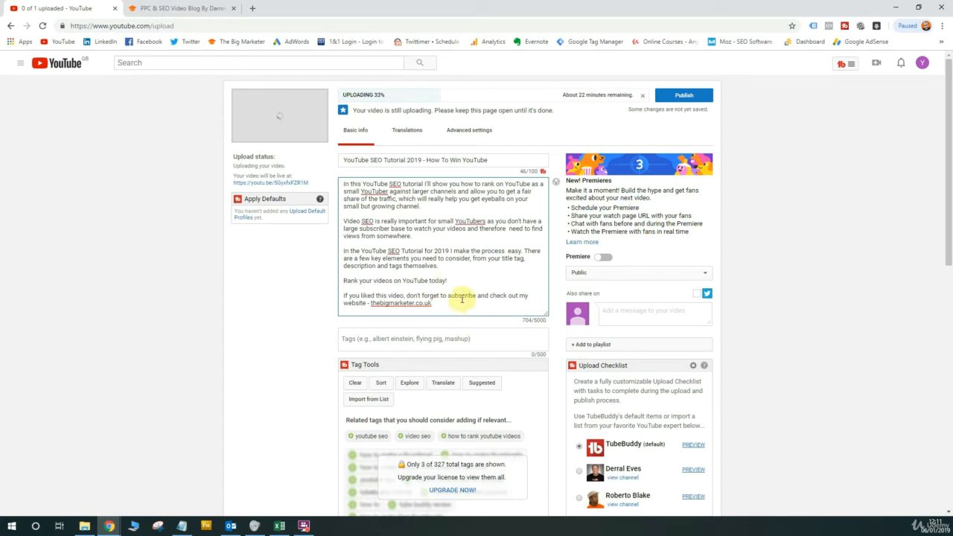
# Copy the full list of other keywords from the Notepad notes into the video's tags, from "youtube seo tutorial 2019" to "video seo"
pyautogui.scroll(-2, 462, 298)
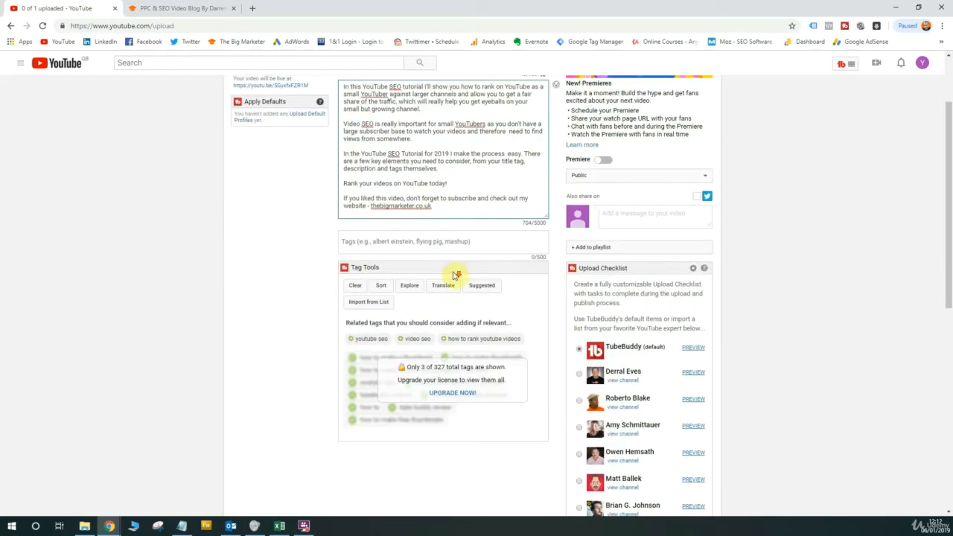
pyautogui.click(451, 242)
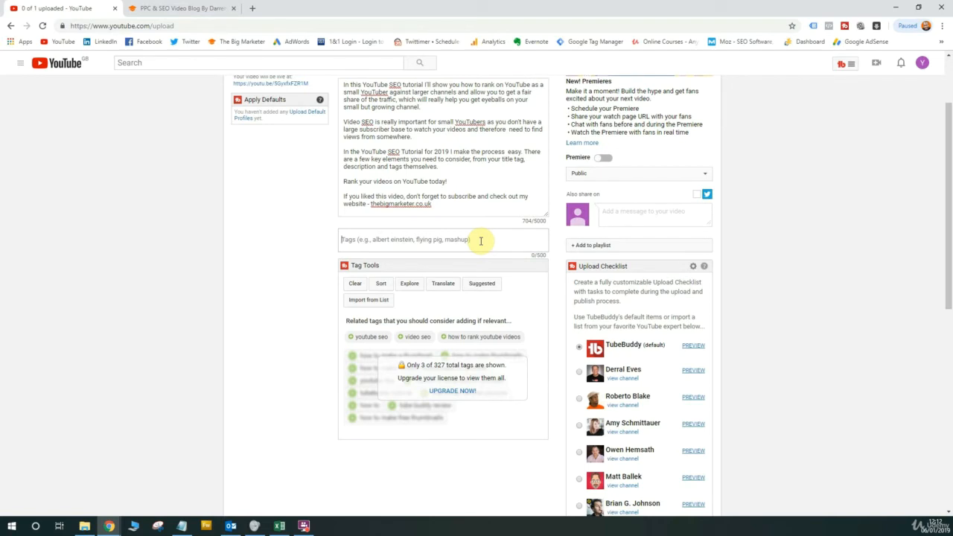
pyautogui.click(183, 526)
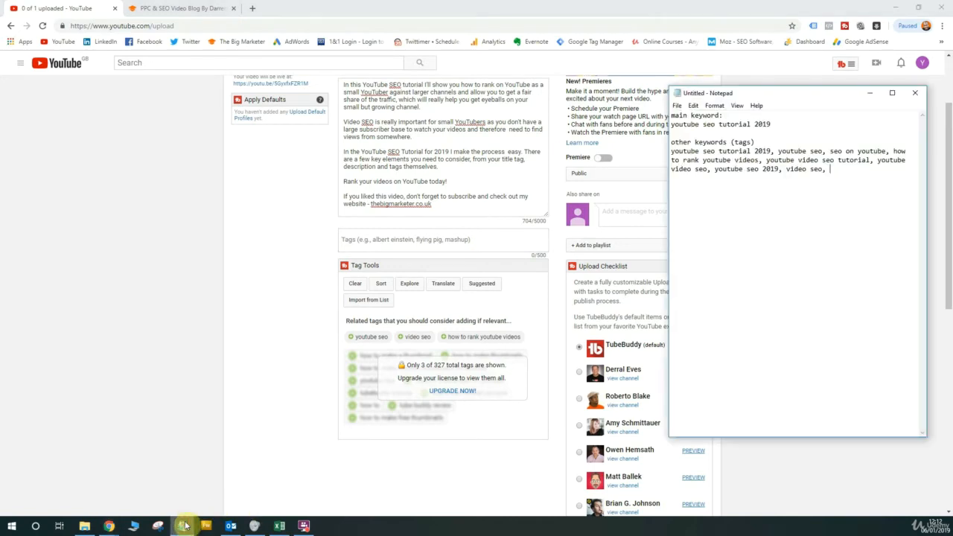
pyautogui.moveTo(829, 169); pyautogui.dragTo(671, 151)
pyautogui.hotkey('ctrl', 'c')
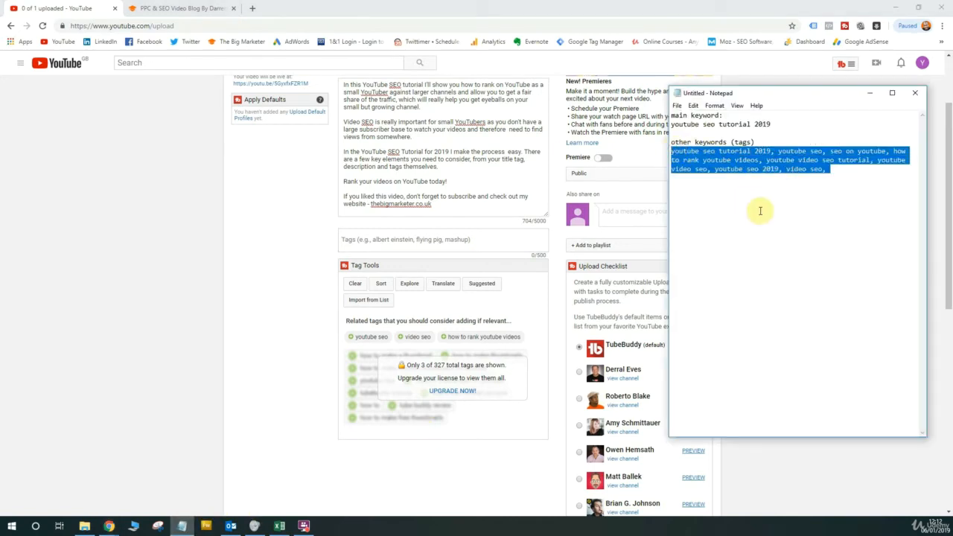
pyautogui.click(414, 242)
pyautogui.hotkey('ctrl', 'v')
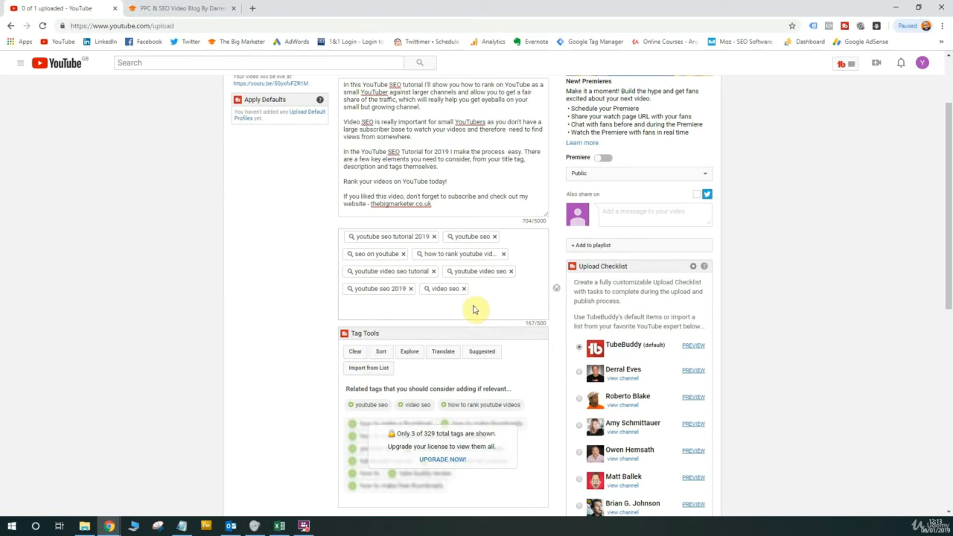
# Add the related tags "youtube seo", "video seo" and "how to rank youtube videos" offered by TubeBuddy
pyautogui.scroll(-1, 474, 310)
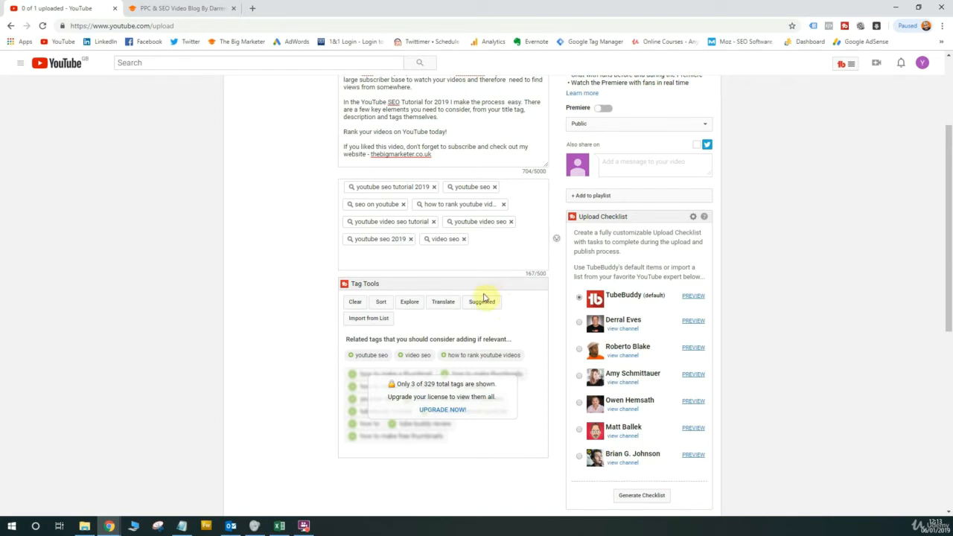
pyautogui.click(359, 356)
pyautogui.click(412, 356)
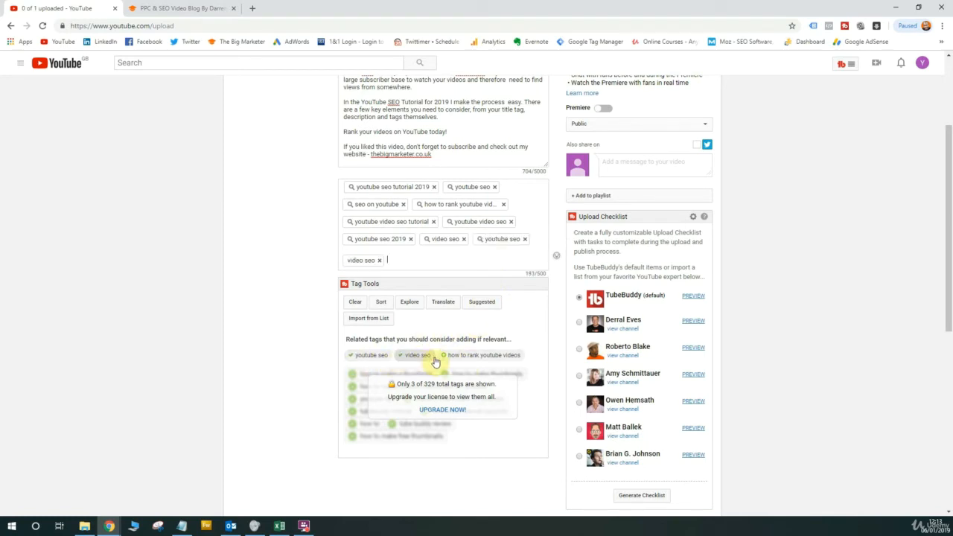
pyautogui.click(443, 357)
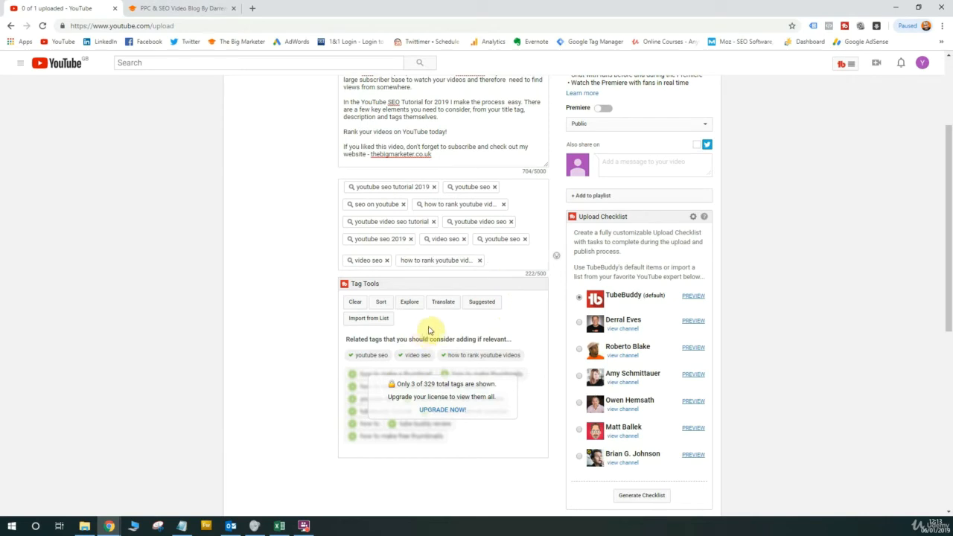
# Add "youtube seo tutorial" and "youtube video ranking" from TubeBuddy's suggested tags to the video
pyautogui.click(483, 302)
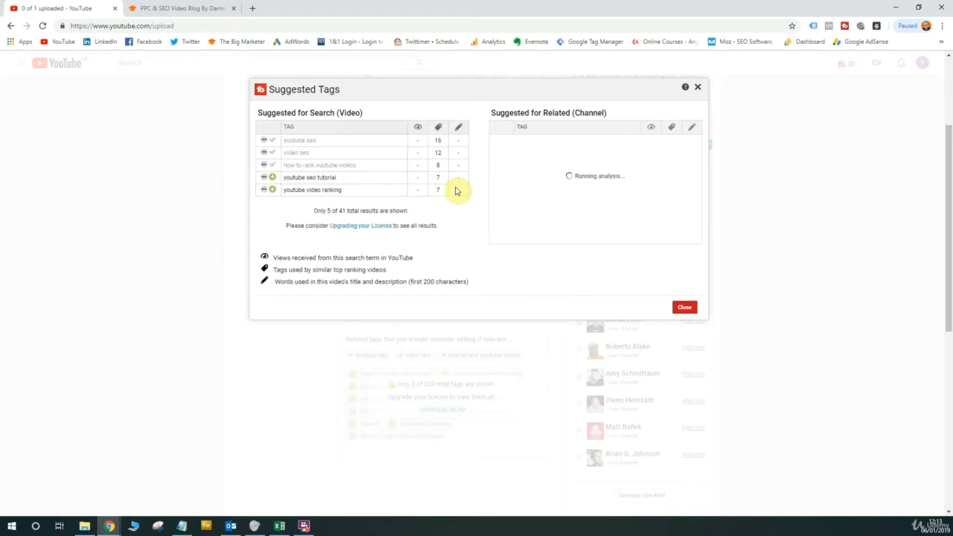
pyautogui.click(272, 177)
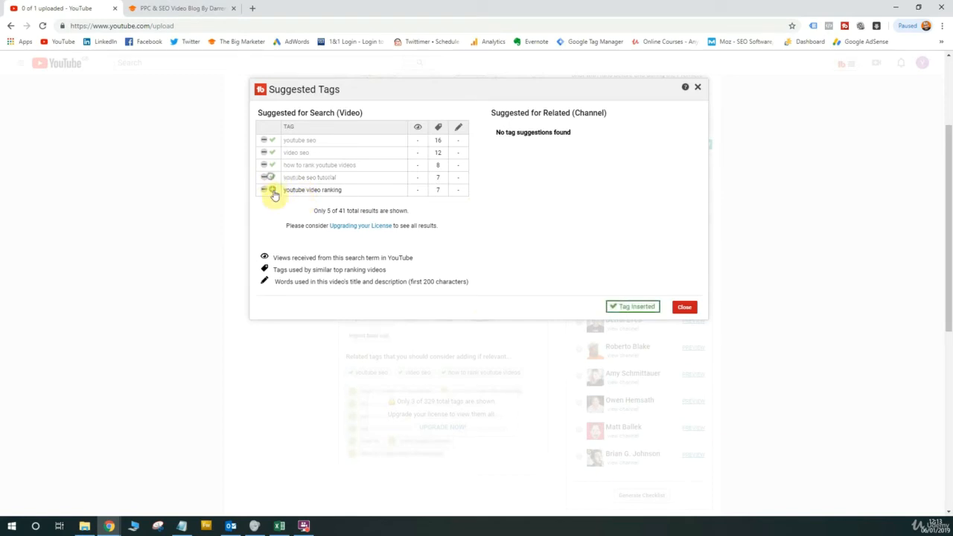
pyautogui.click(272, 189)
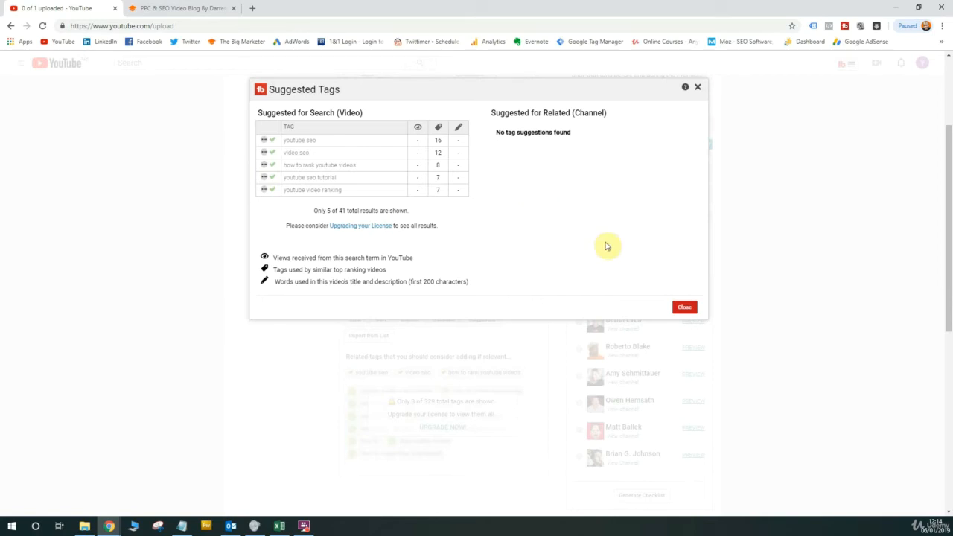
pyautogui.click(686, 309)
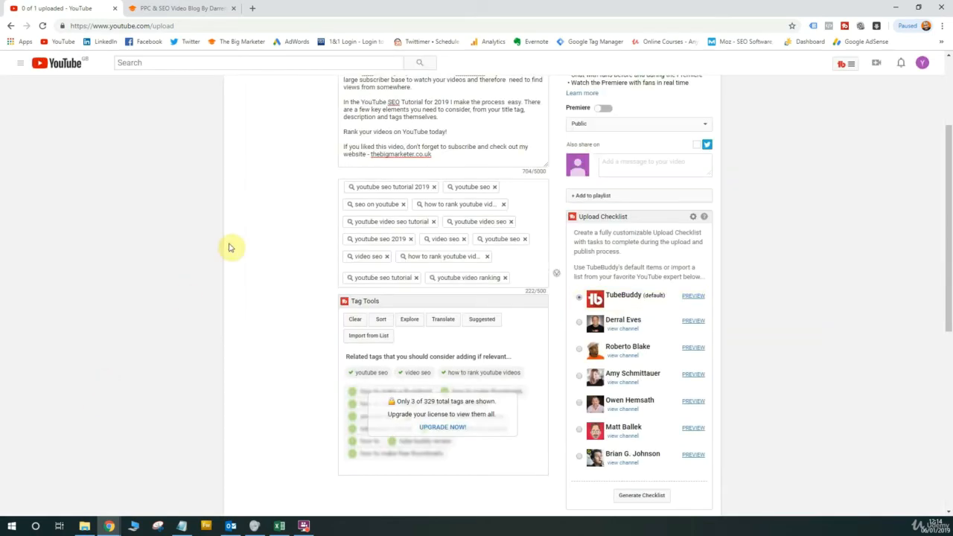
pyautogui.moveTo(526, 296); pyautogui.dragTo(524, 290)
pyautogui.click(530, 291)
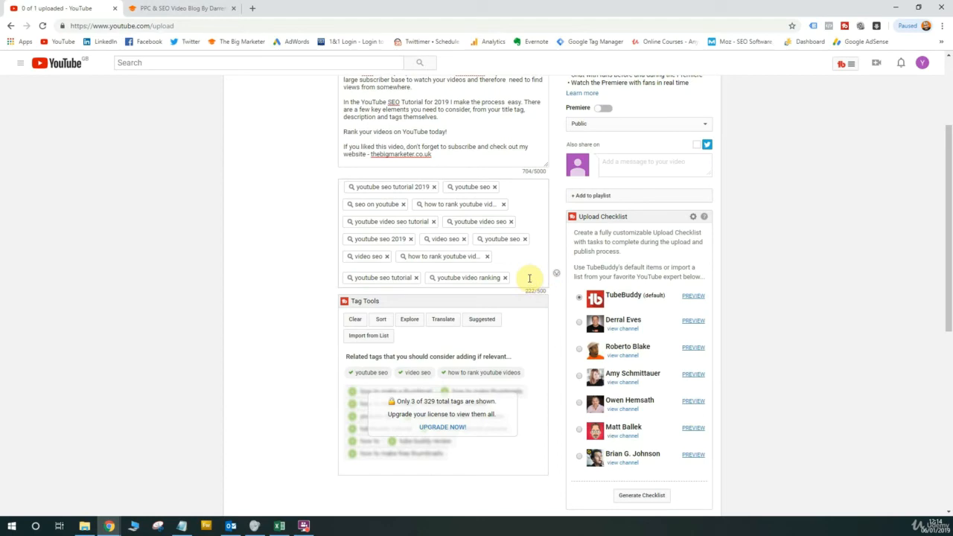
# Open the YouTube home page in a new window, search for "youtube seo" and examine the most used tags
pyautogui.scroll(2, 221, 387)
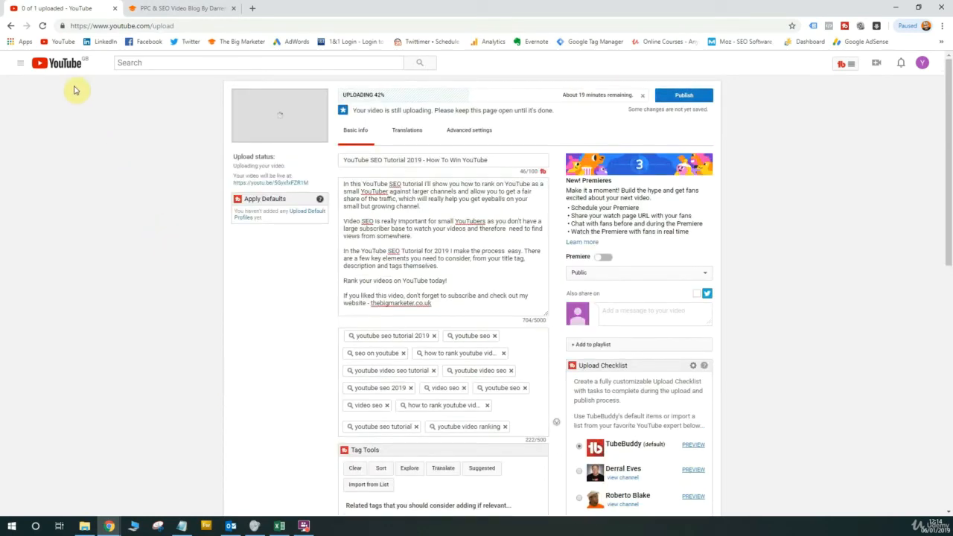
pyautogui.rightClick(61, 63)
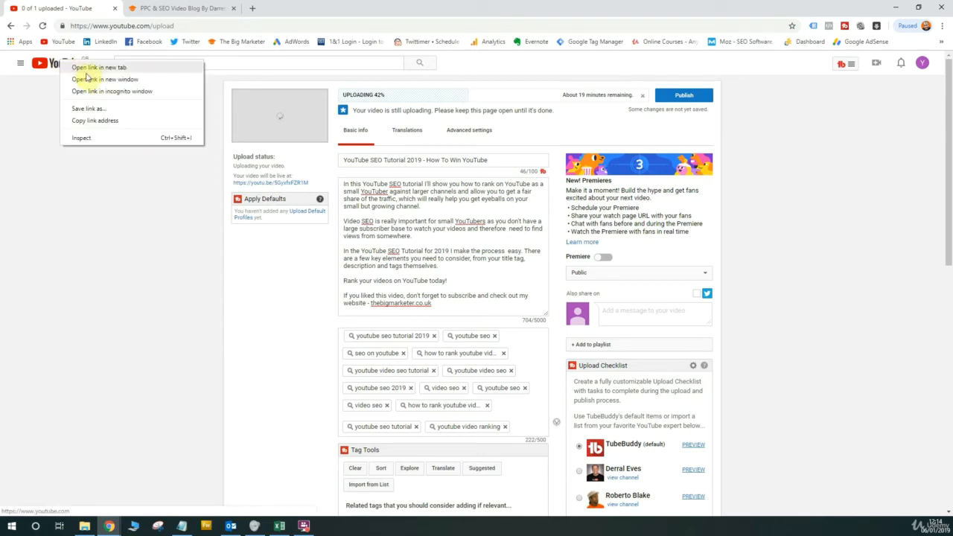
pyautogui.click(117, 81)
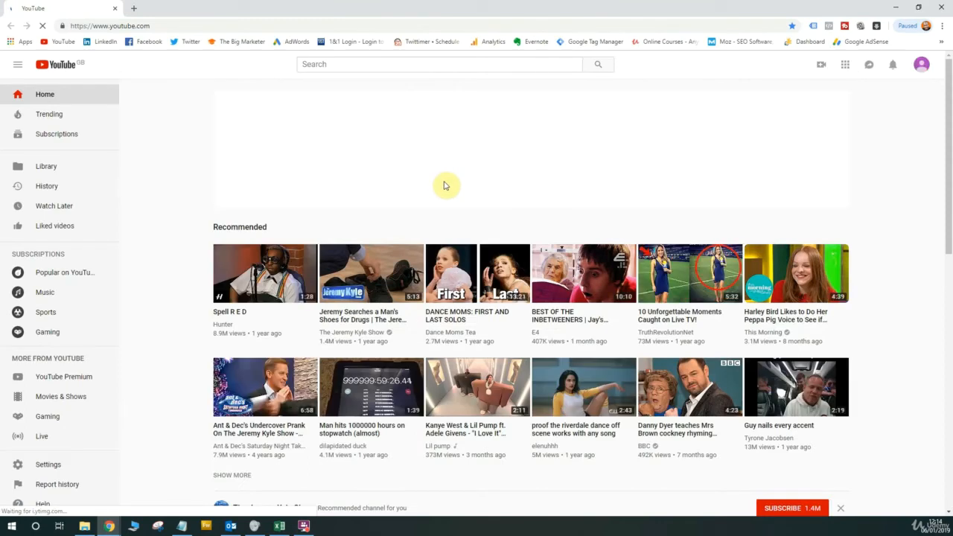
pyautogui.click(429, 63)
pyautogui.write('y')
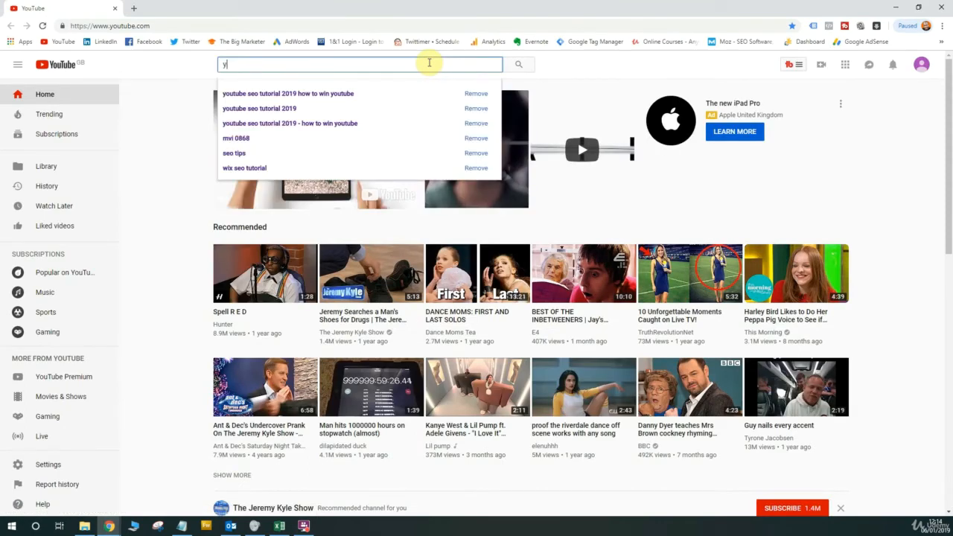
pyautogui.write('outube seo')
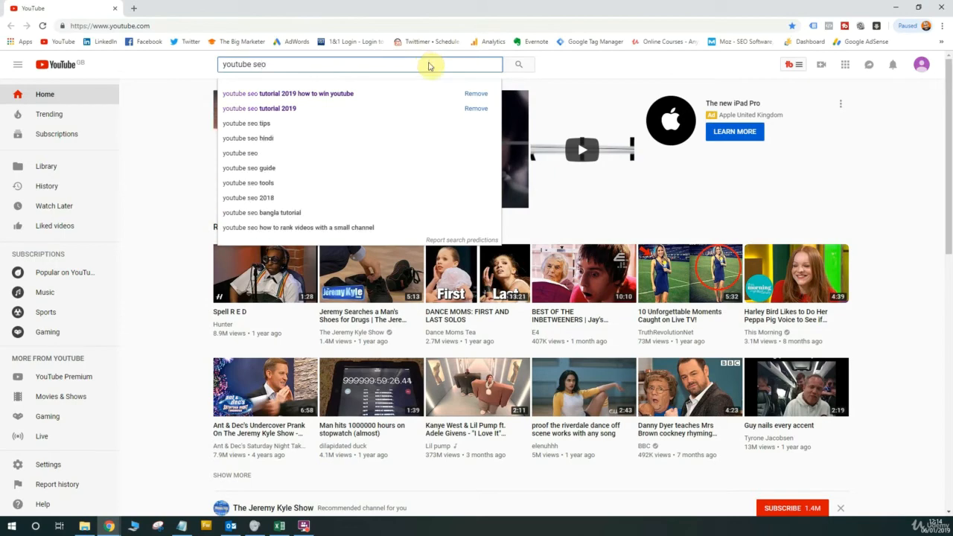
pyautogui.press('Return')
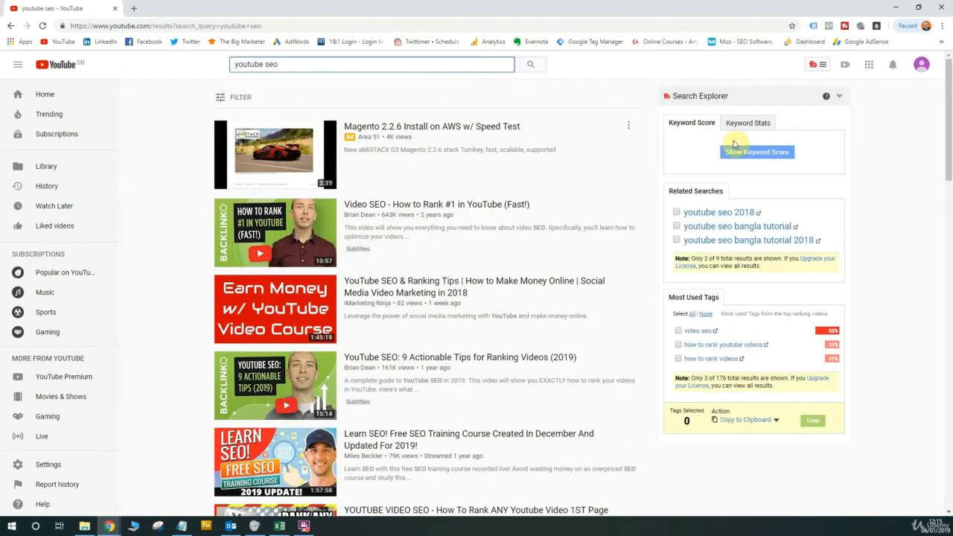
pyautogui.click(751, 363)
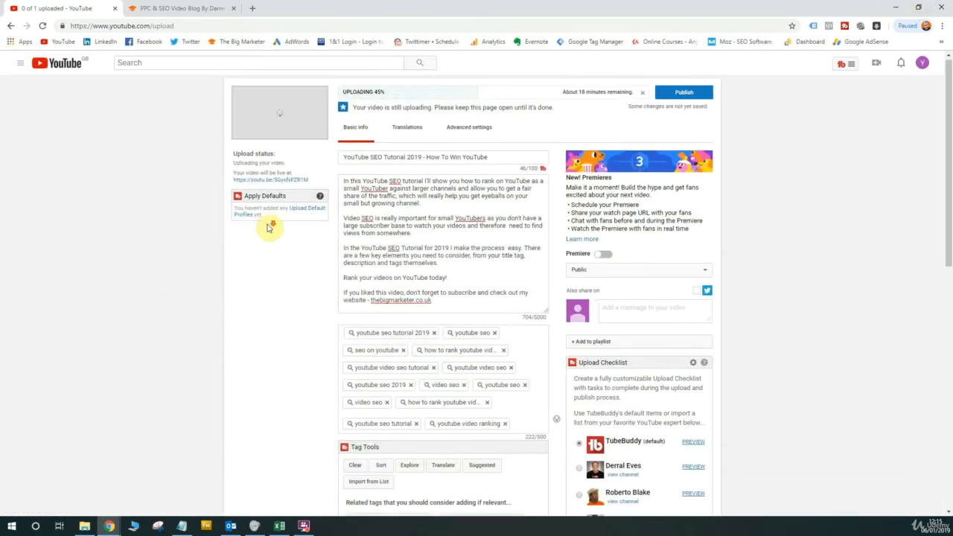
# Return to the upload page and add the tags "seo tutoriall" and "youtube seo 2018"
pyautogui.scroll(-3, 269, 228)
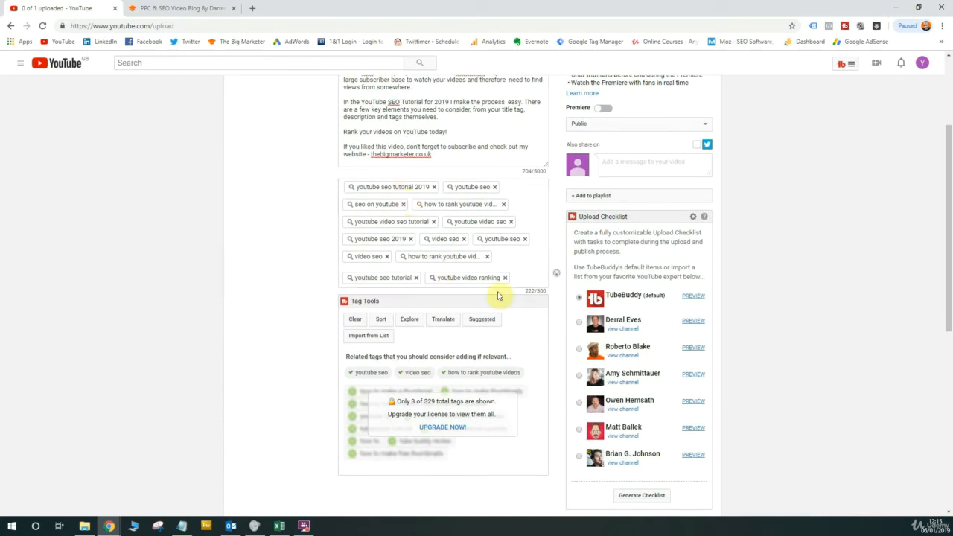
pyautogui.click(537, 274)
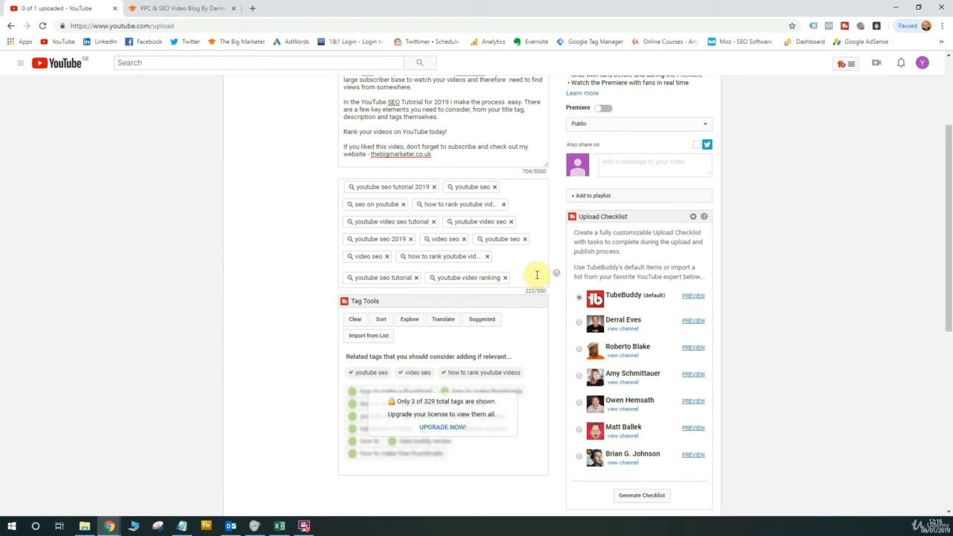
pyautogui.write('seo ')
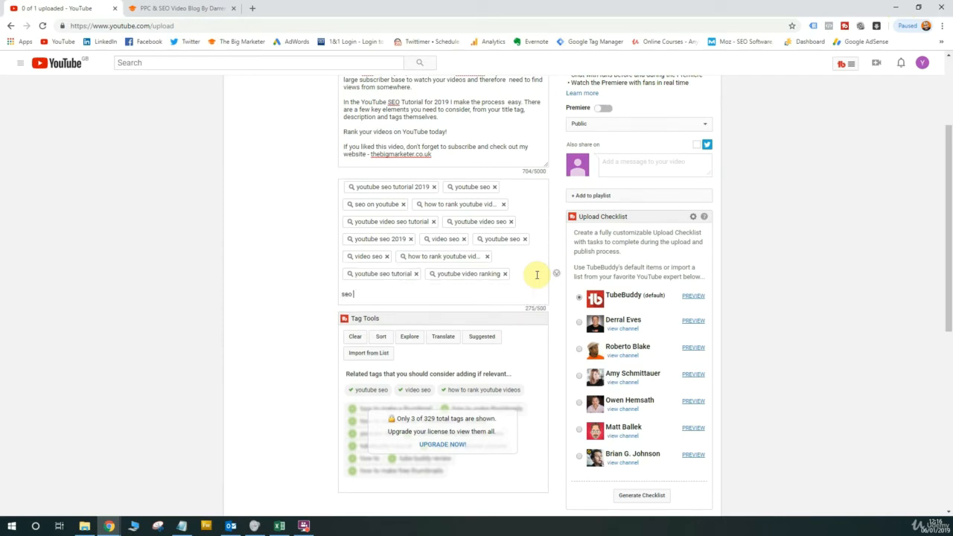
pyautogui.write('tutoriall')
pyautogui.press('Return')
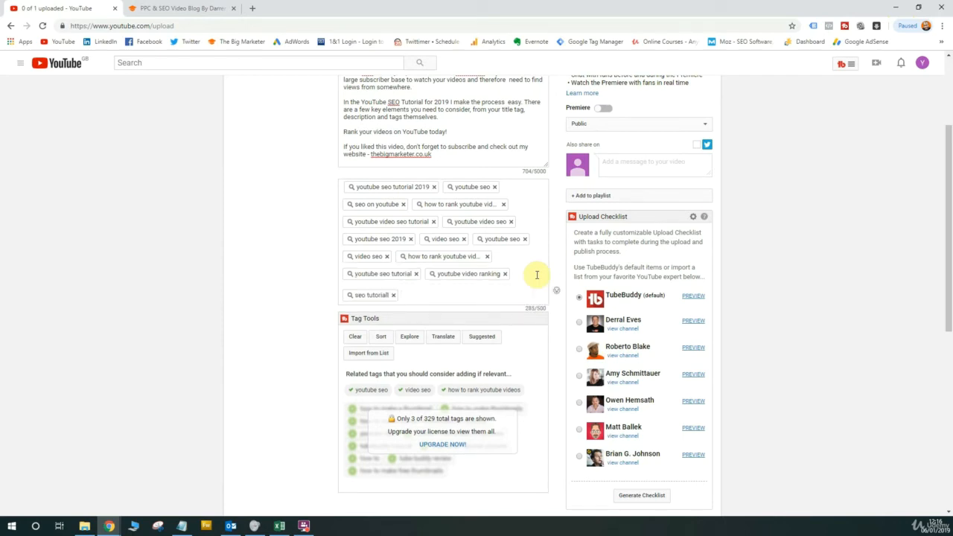
pyautogui.write('youtube seoo')
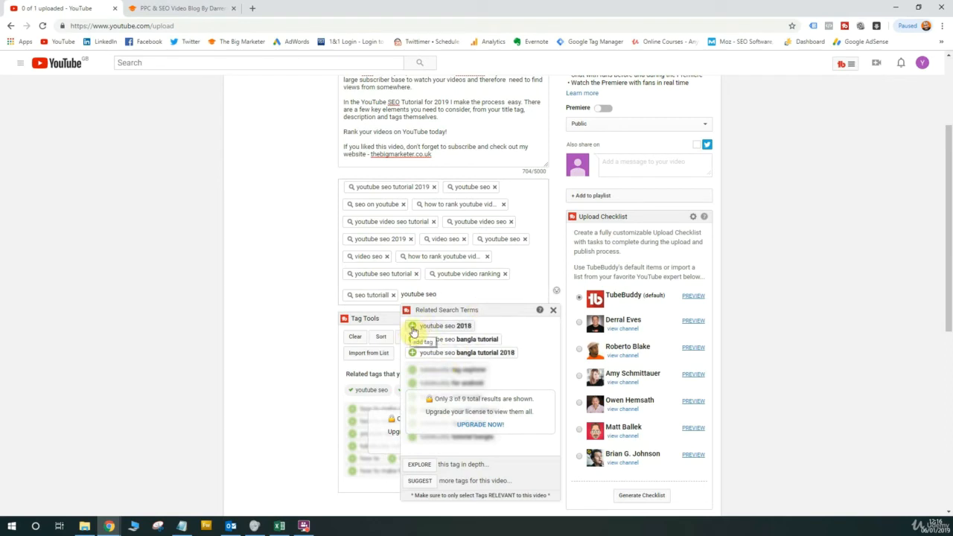
pyautogui.click(413, 330)
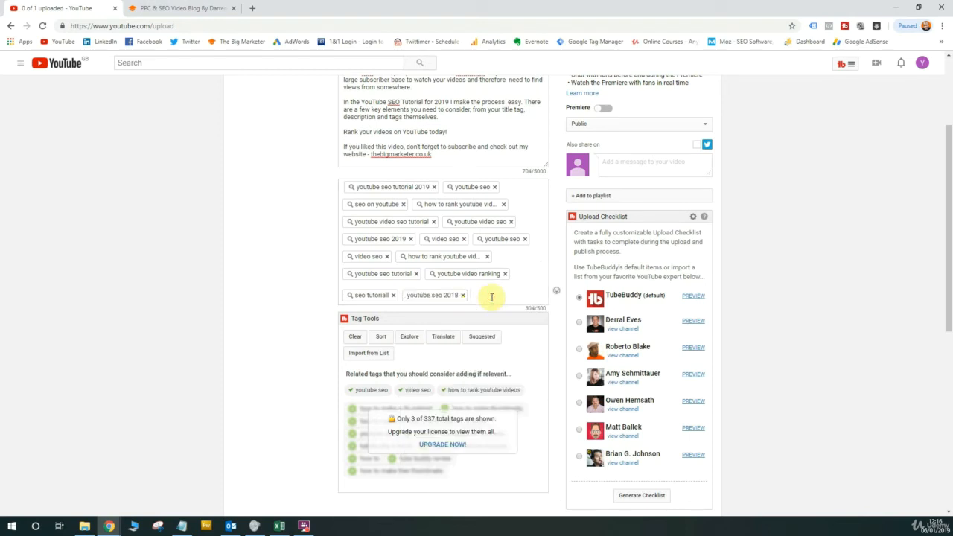
# Look up related terms for "seo for you" and add the tags "seo for youtube channel", "seo for youtube 2018" and "seo for youtube"
pyautogui.write('seo for you')
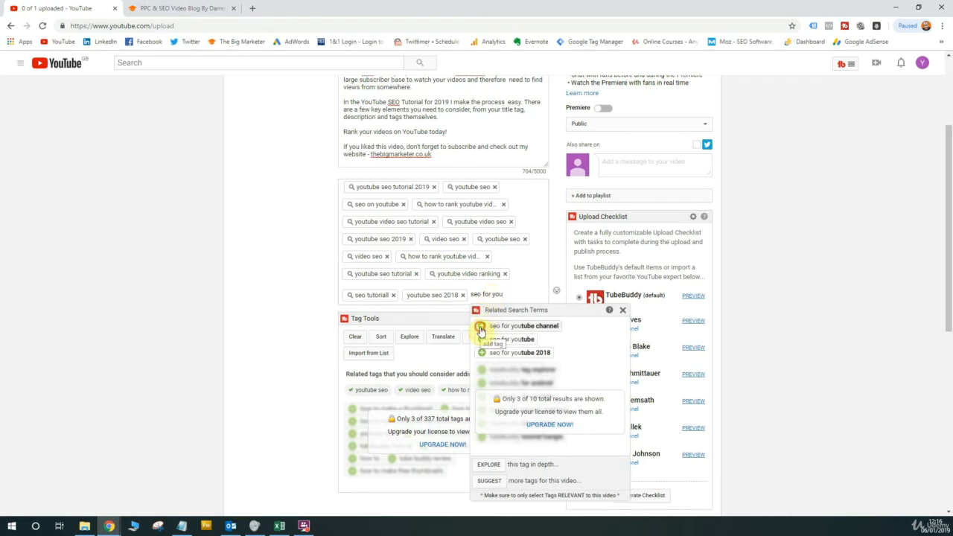
pyautogui.click(482, 327)
pyautogui.click(482, 356)
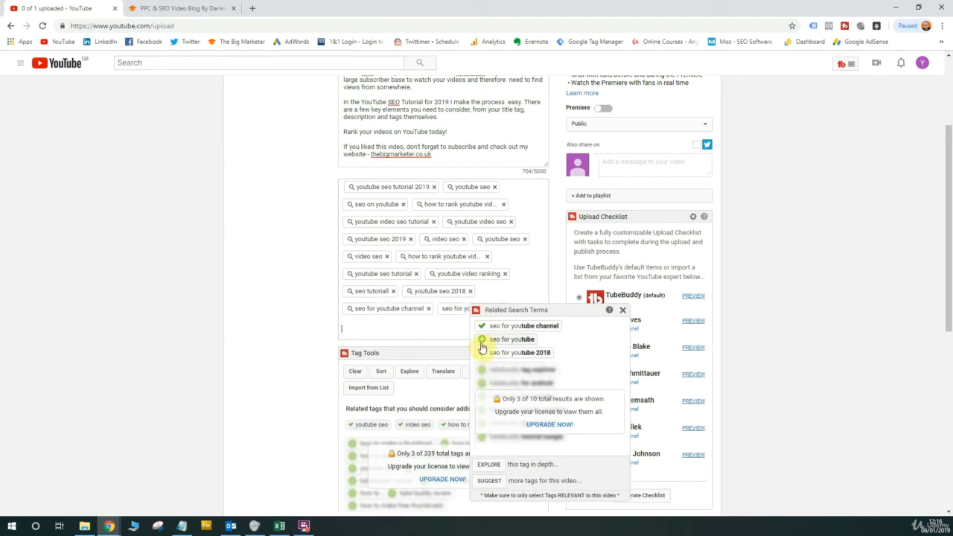
pyautogui.click(482, 339)
# Look up related terms for "optimize youtube" and add the tags "optimize youtube tags", "optimize youtube videos" and "optimize youtube channel"
pyautogui.click(447, 330)
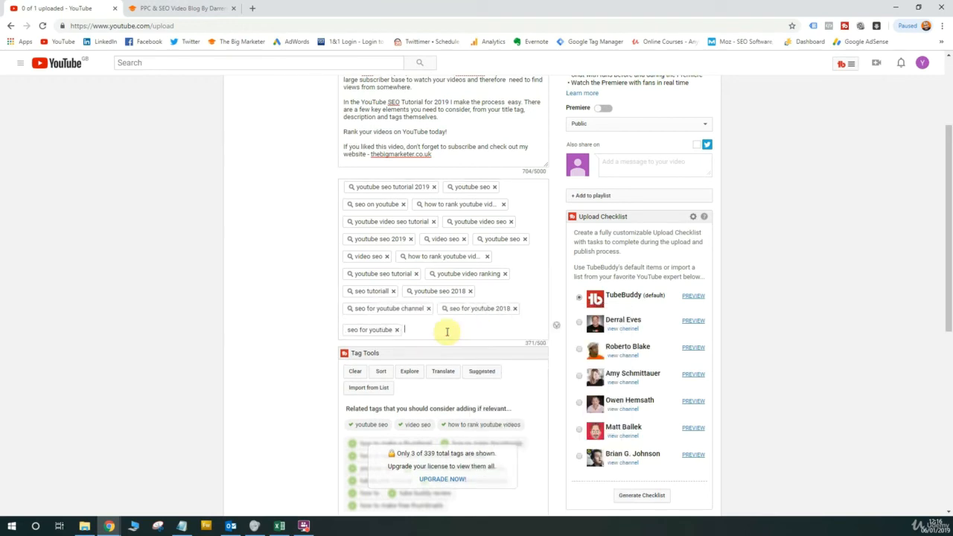
pyautogui.write('optimize youtub')
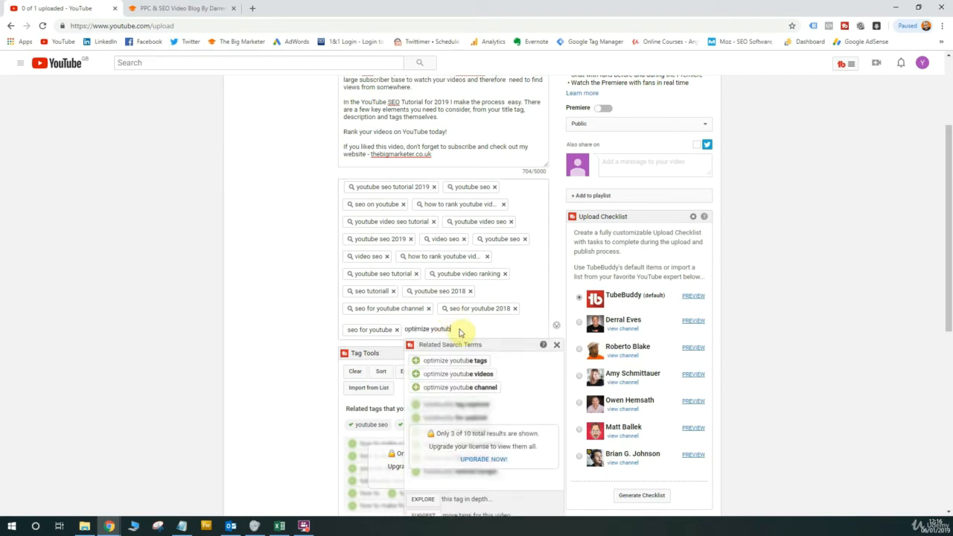
pyautogui.click(418, 364)
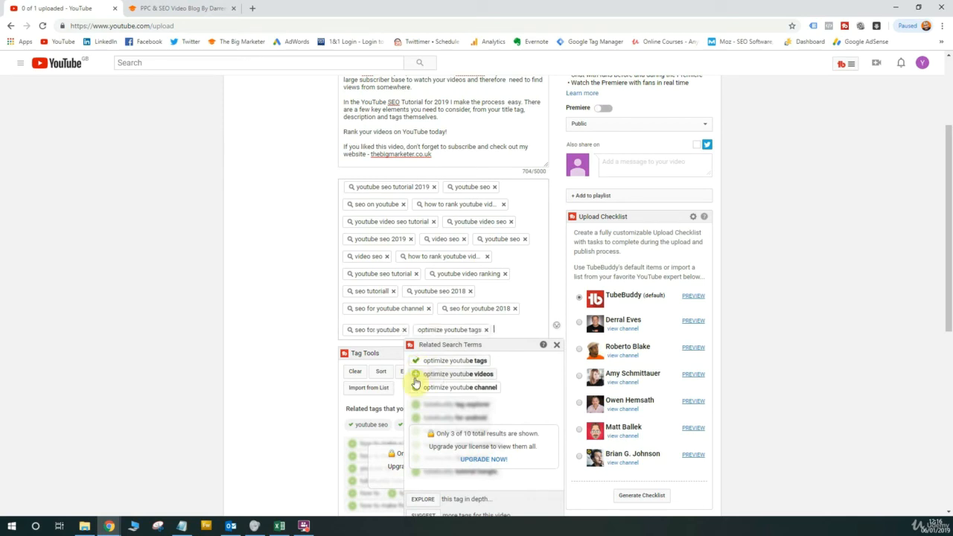
pyautogui.click(416, 375)
pyautogui.click(415, 389)
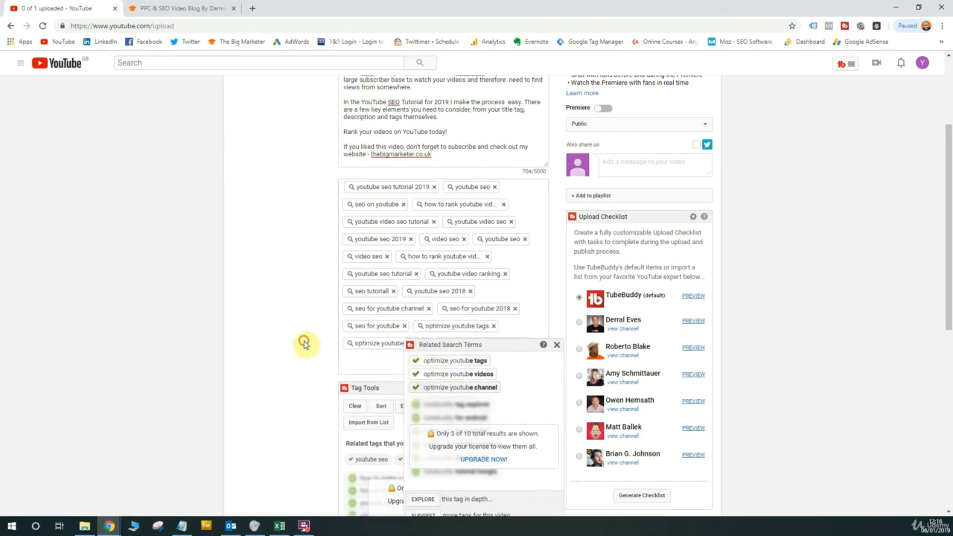
pyautogui.click(304, 341)
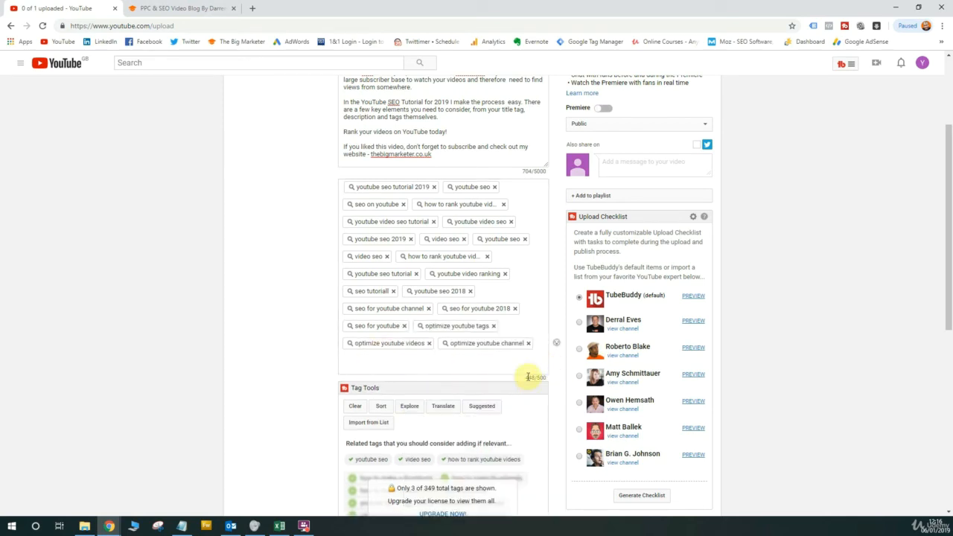
# Check the tag character count and add the channel's brand tag "the big marketer"
pyautogui.moveTo(525, 378); pyautogui.dragTo(547, 377)
pyautogui.click(502, 359)
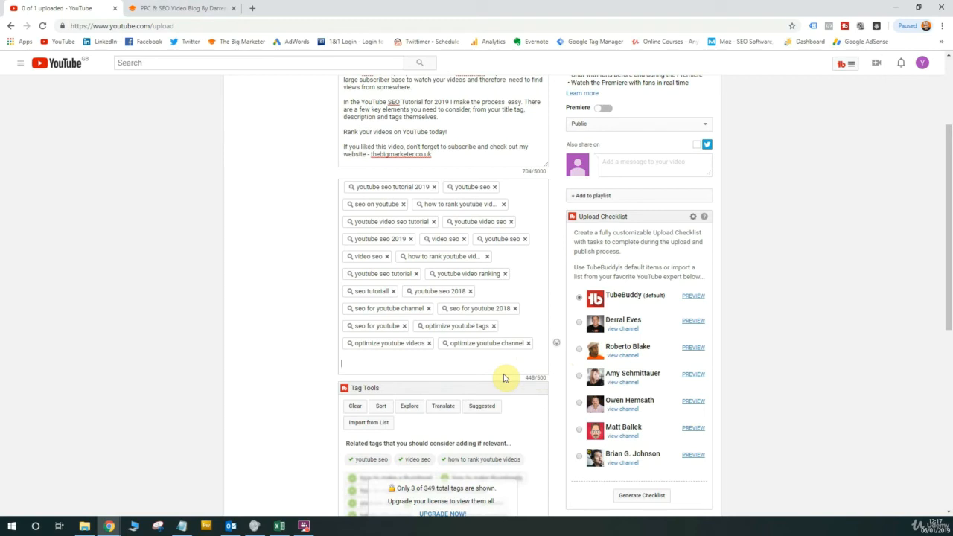
pyautogui.write('the big marketer')
pyautogui.press('Return')
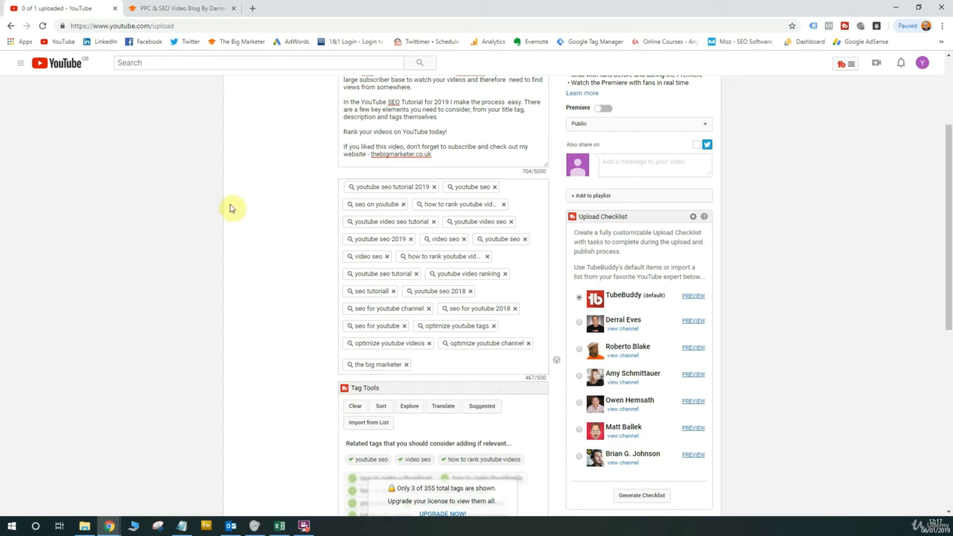
# Open the YouTube home page in a new window, search for "youtube seo" and examine which channels rank for it
pyautogui.rightClick(70, 65)
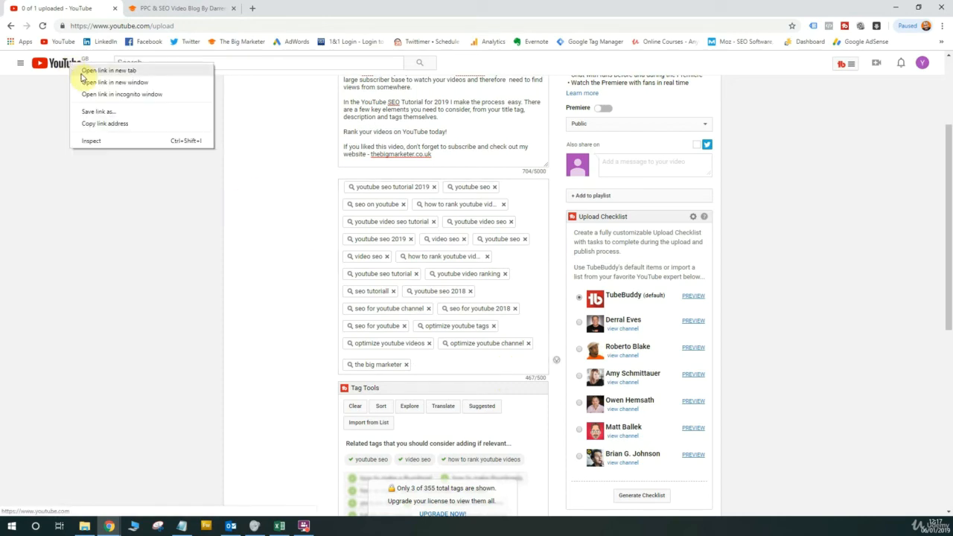
pyautogui.click(97, 82)
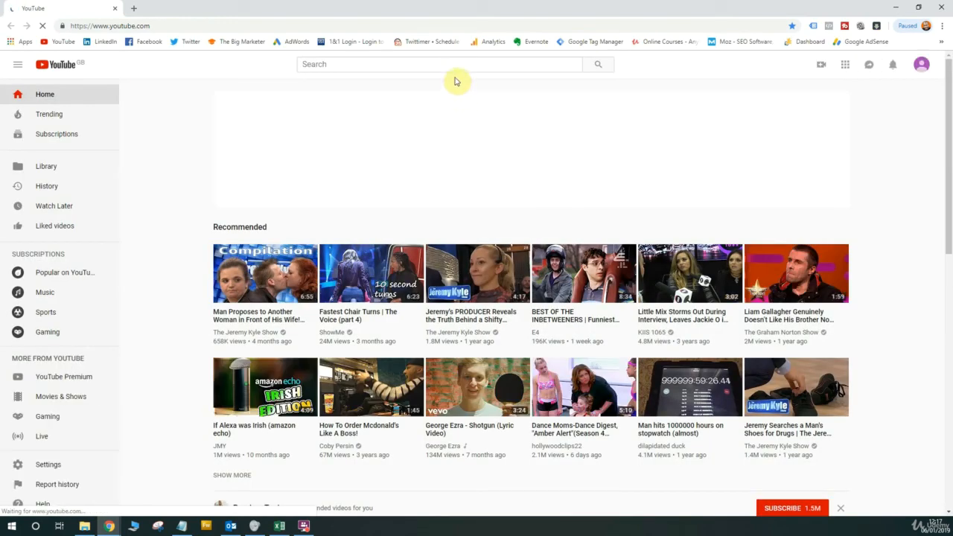
pyautogui.click(452, 65)
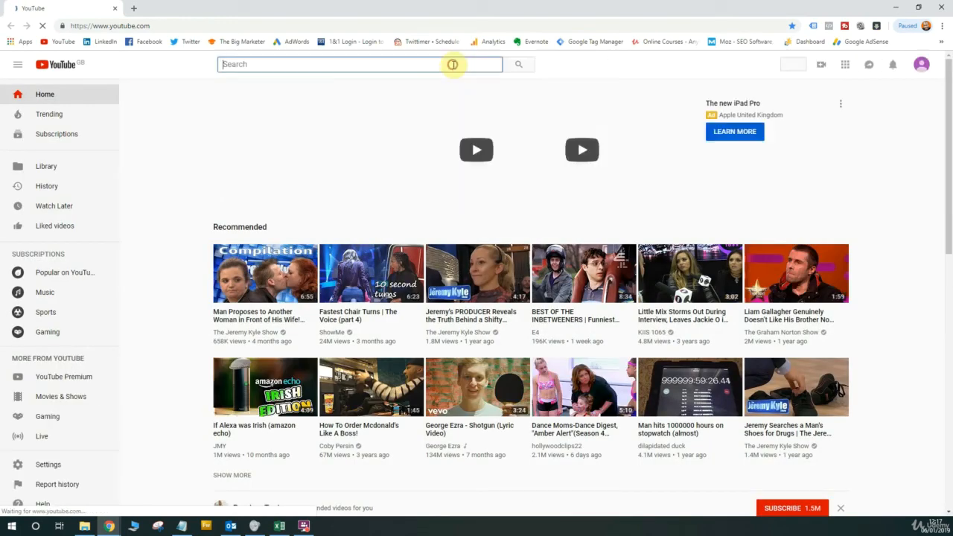
pyautogui.write('youtube seo')
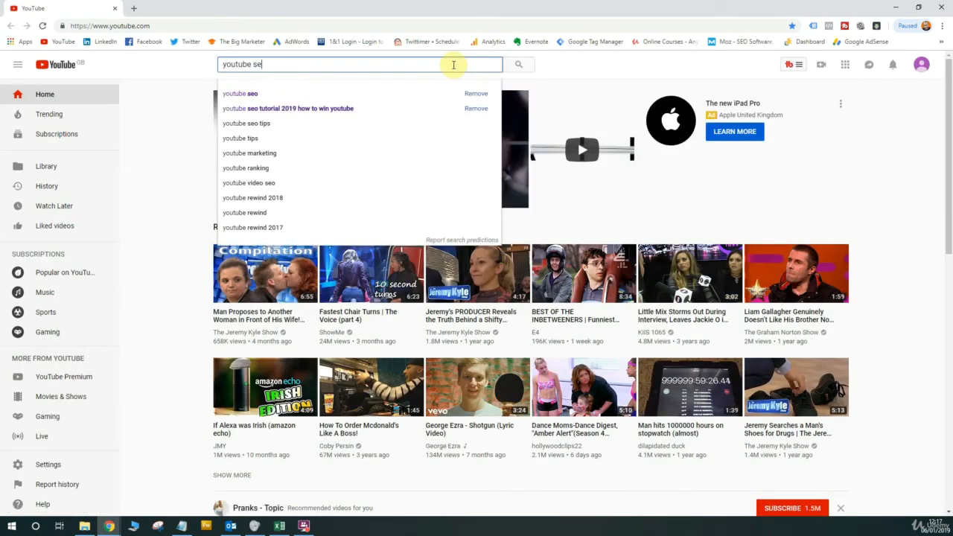
pyautogui.press('Return')
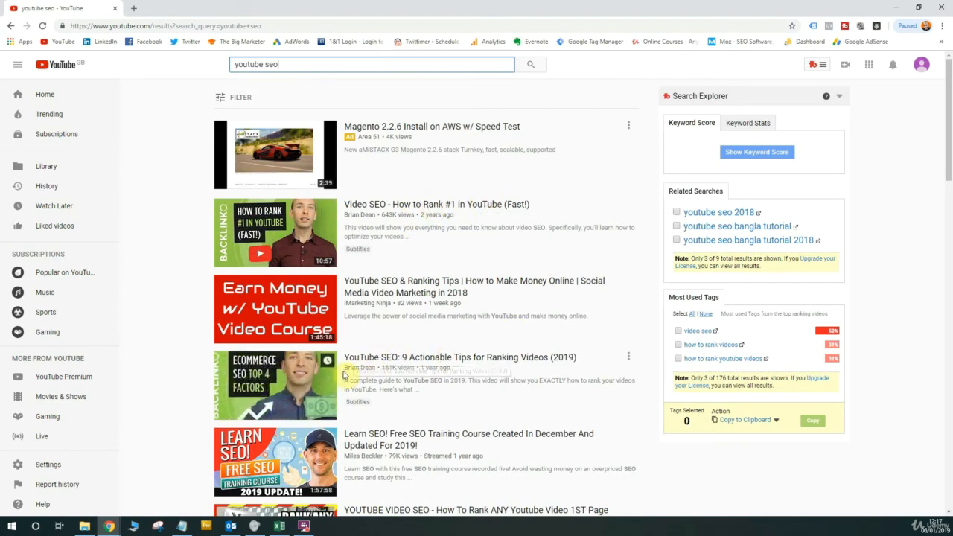
pyautogui.scroll(-1, 403, 375)
pyautogui.scroll(-6, 402, 375)
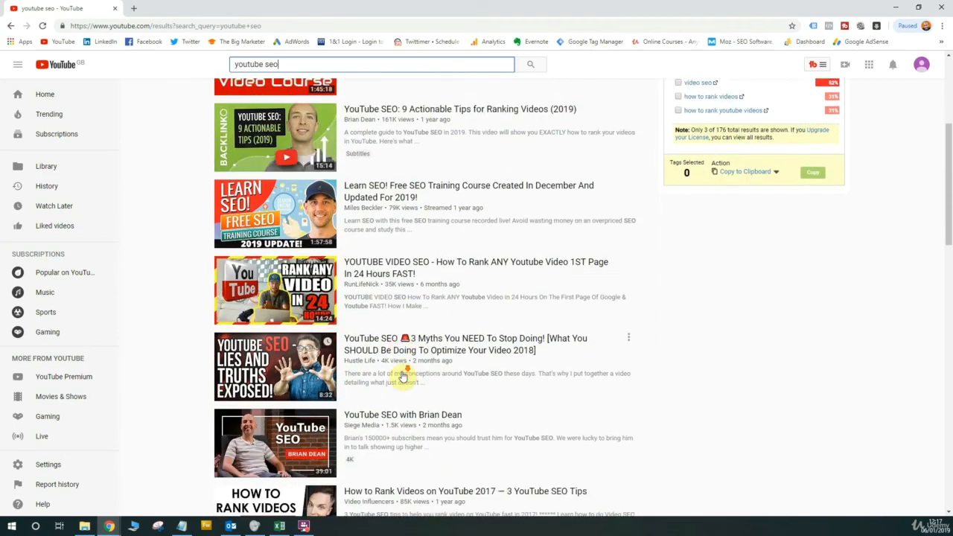
pyautogui.scroll(-1, 402, 376)
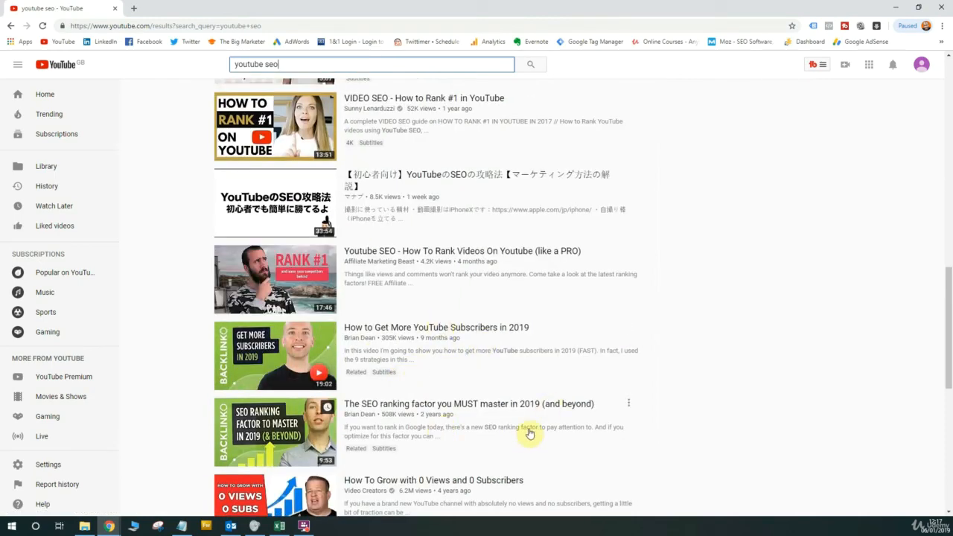
pyautogui.scroll(8, 568, 362)
pyautogui.scroll(1, 566, 360)
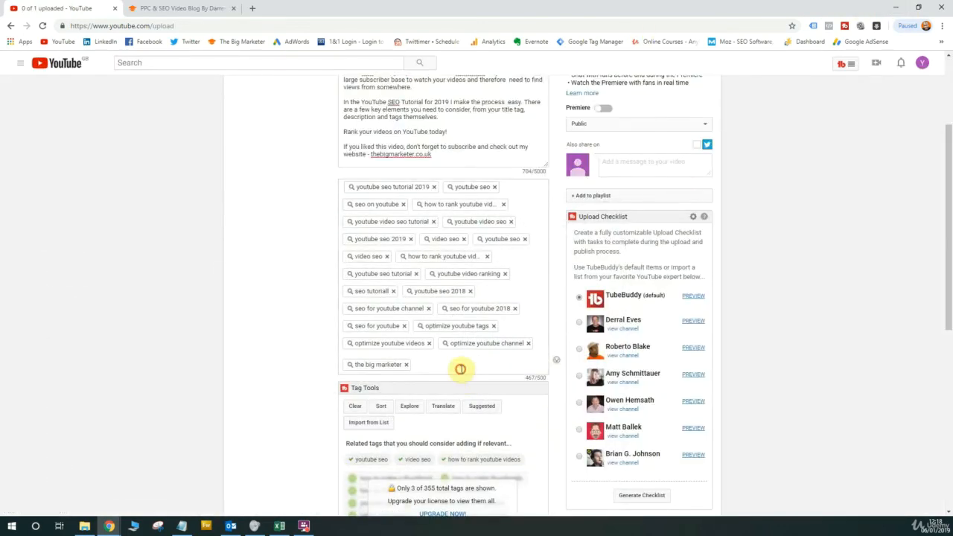
# Return to the upload page and add the competitor tag "brian dean"
pyautogui.click(461, 369)
pyautogui.write('brian dean')
pyautogui.press('Return')
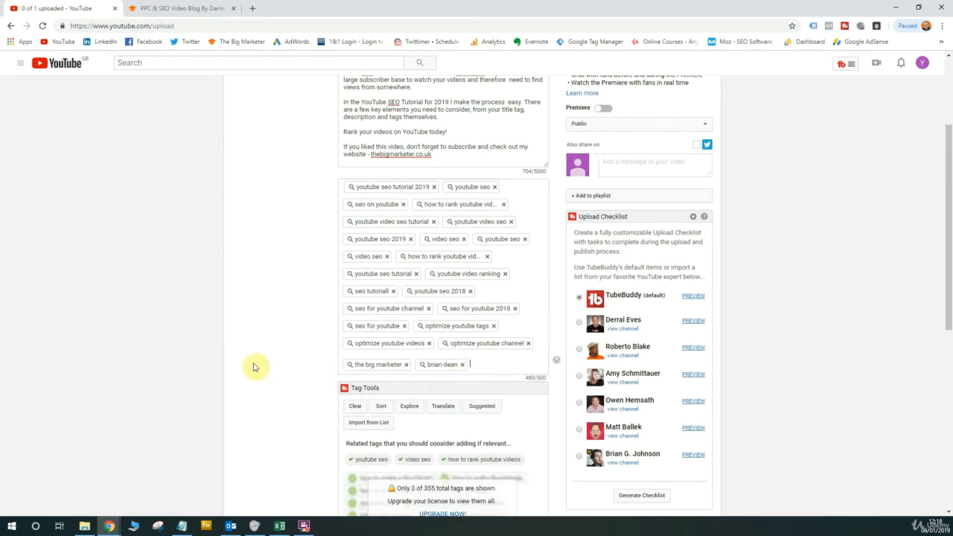
# Look up related terms for "brian dan" and add the suggested tag "brian dance"
pyautogui.write('brian d')
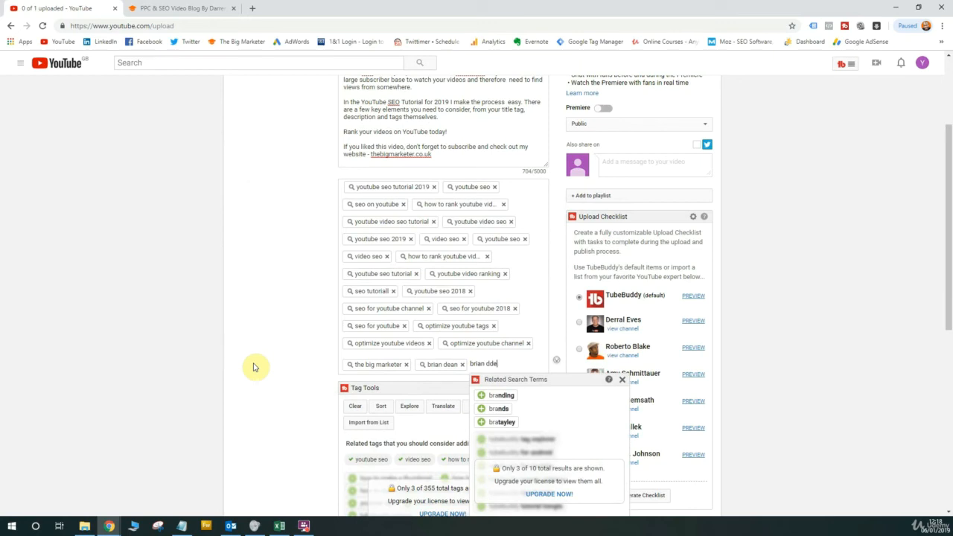
pyautogui.write('an')
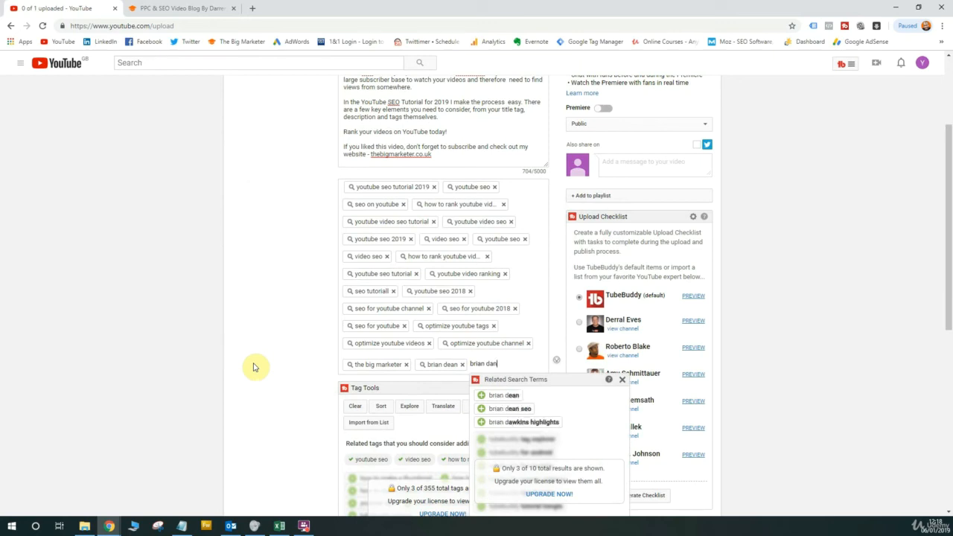
pyautogui.click(481, 409)
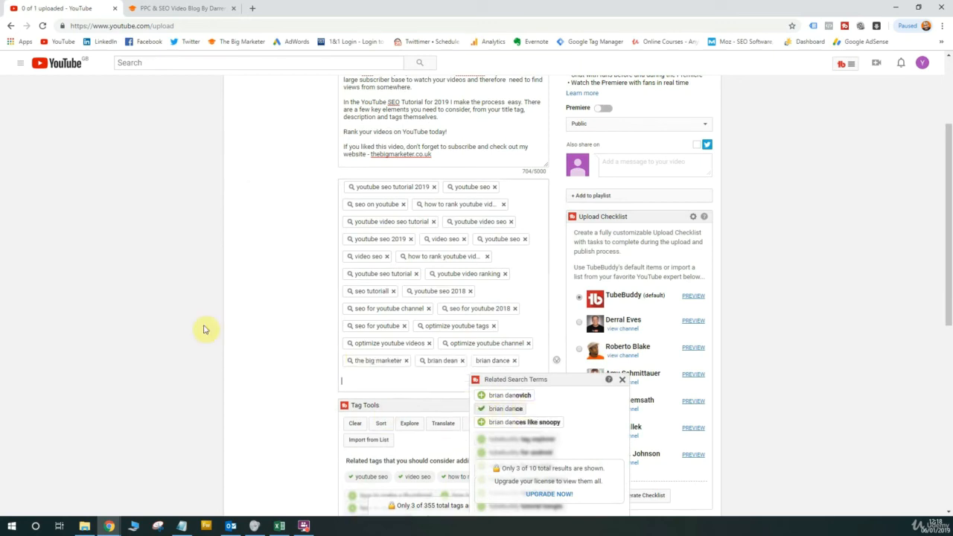
pyautogui.click(215, 320)
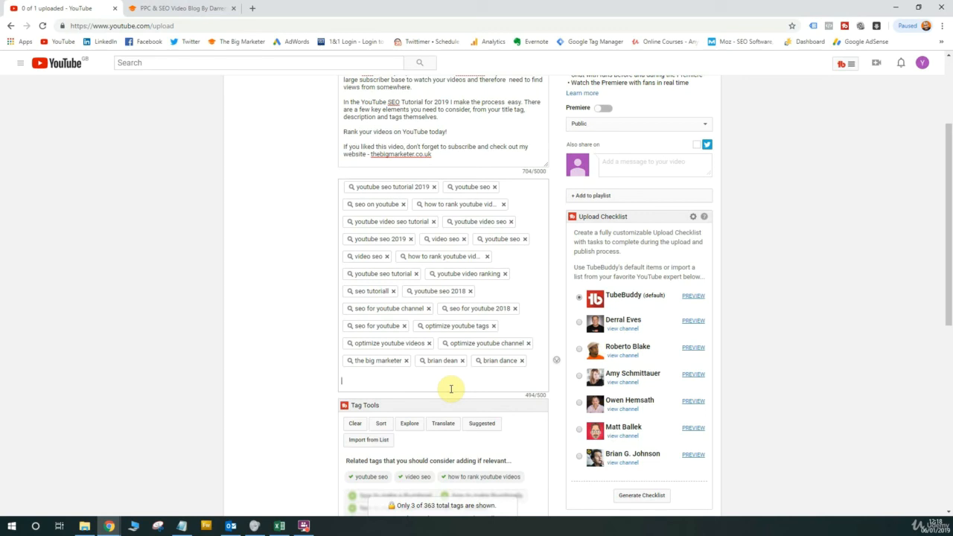
# Remove the duplicate tags with TubeBuddy's Tag Sorter and apply the cleaned list to the video
pyautogui.click(380, 423)
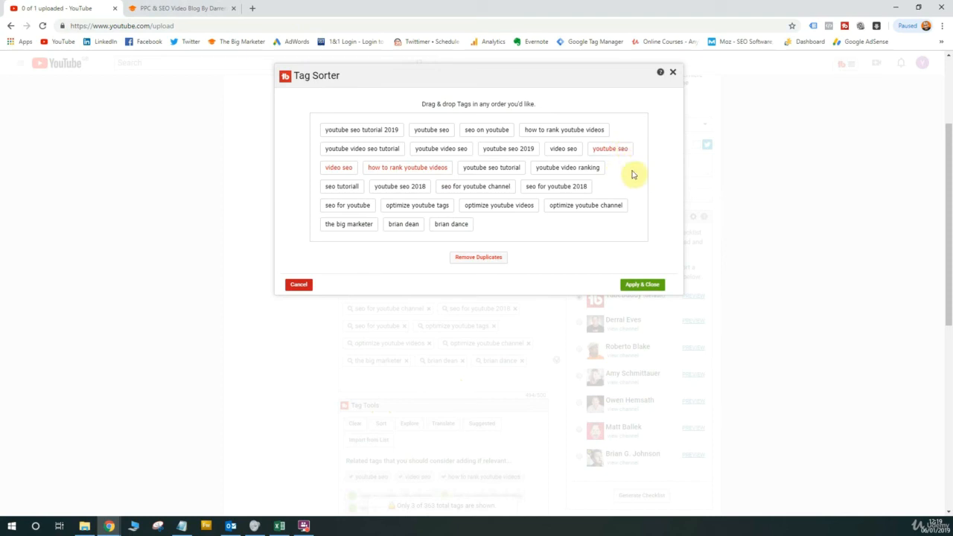
pyautogui.click(480, 259)
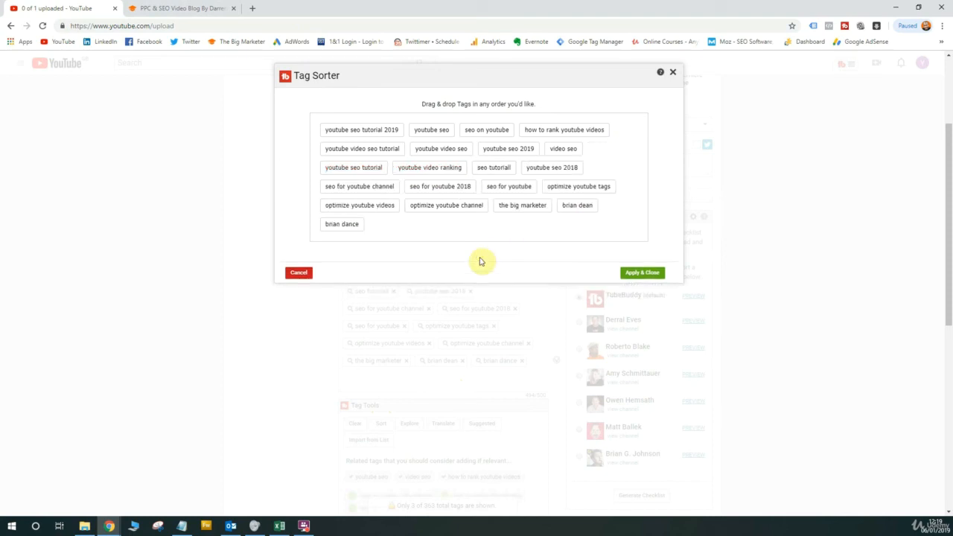
pyautogui.click(644, 273)
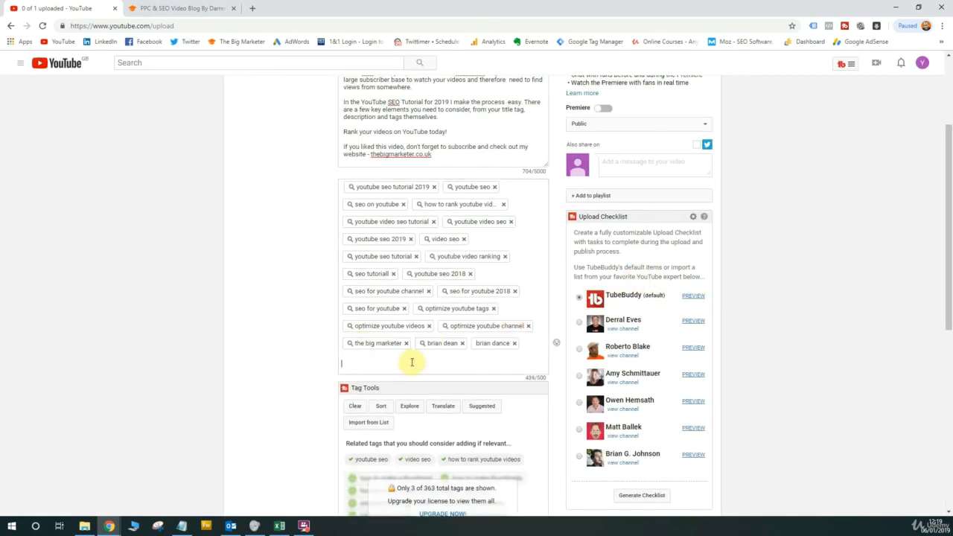
pyautogui.write('video tutorial youtube')
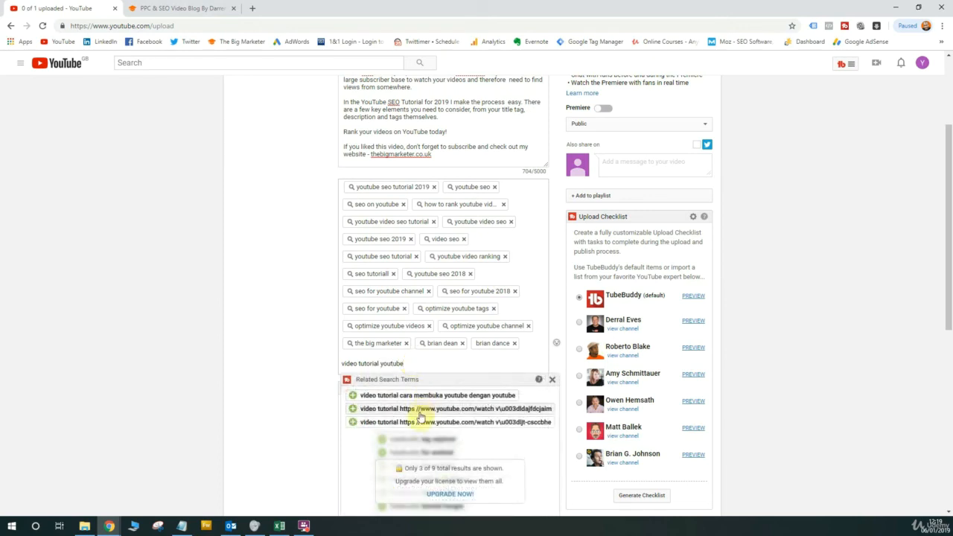
pyautogui.moveTo(419, 364); pyautogui.dragTo(334, 366)
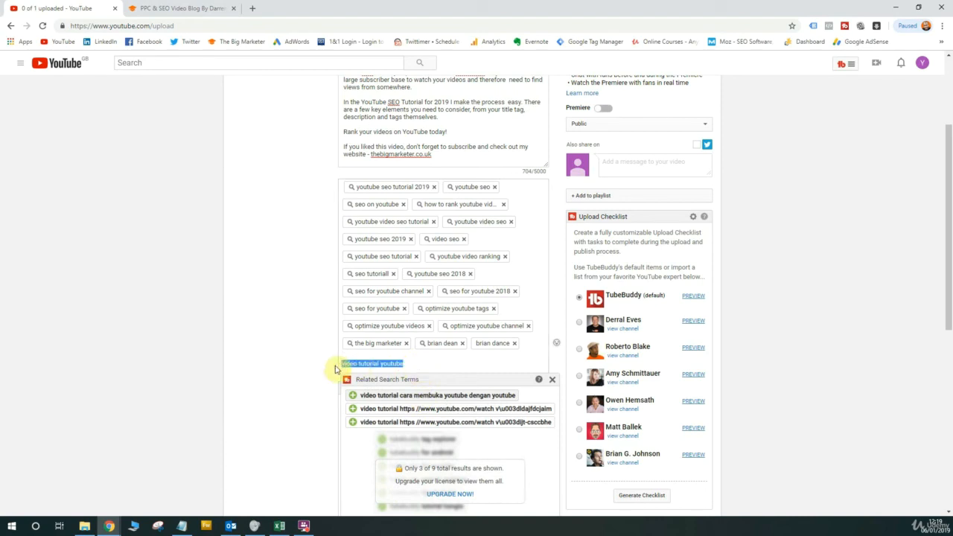
pyautogui.press('BackSpace')
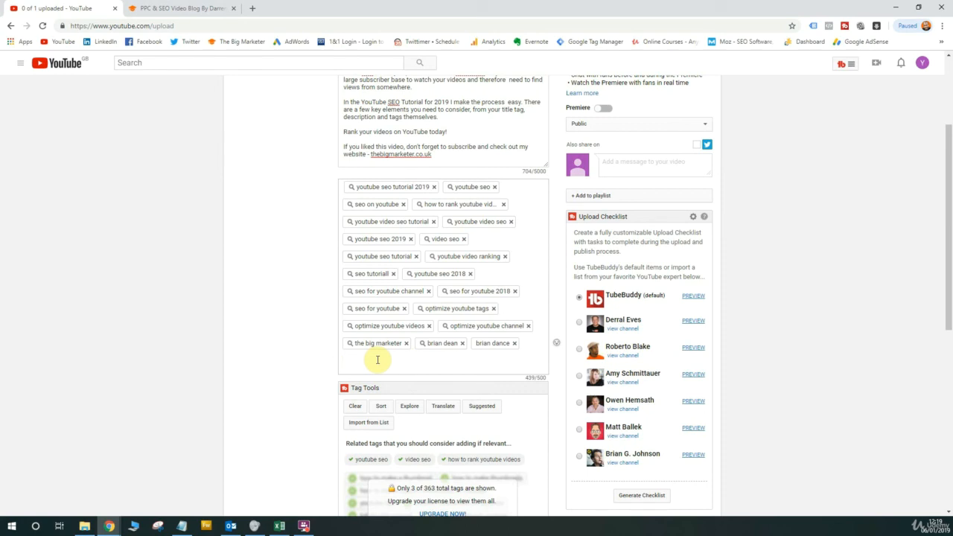
# Review the upload page from the title, description and tags down to the video thumbnails and TubeBuddy tools
pyautogui.scroll(-2, 243, 253)
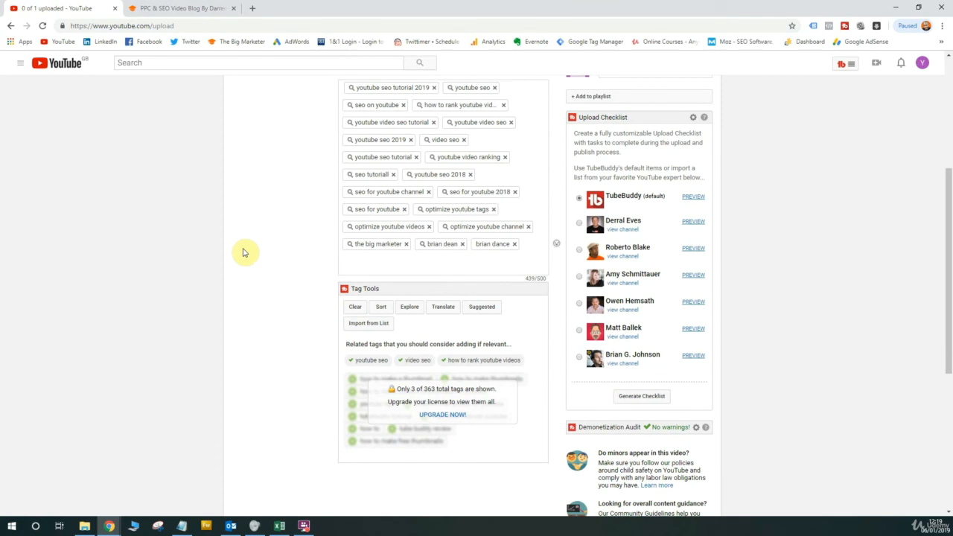
pyautogui.scroll(-5, 243, 253)
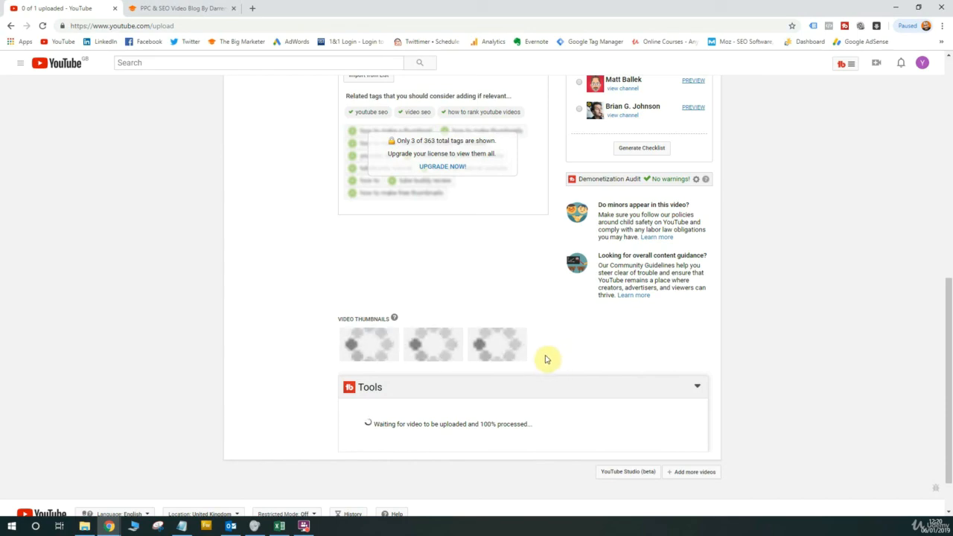
pyautogui.scroll(5, 547, 357)
pyautogui.scroll(1, 546, 356)
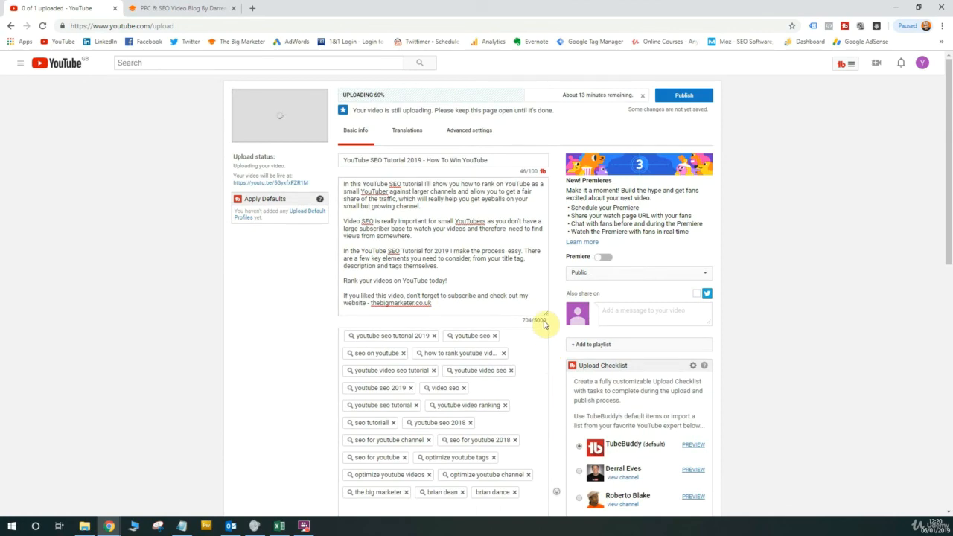
pyautogui.scroll(-5, 546, 335)
pyautogui.scroll(-2, 546, 323)
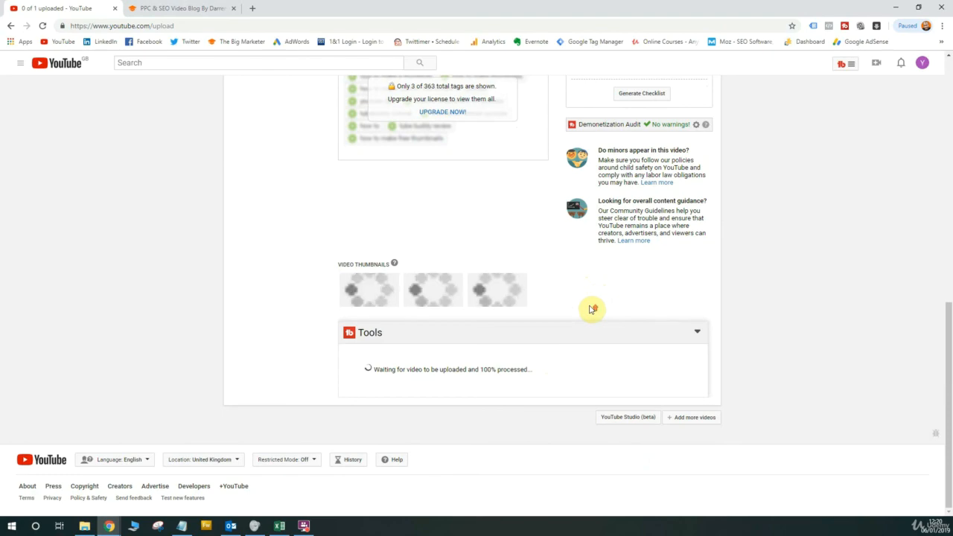
pyautogui.scroll(1, 590, 310)
pyautogui.scroll(6, 780, 343)
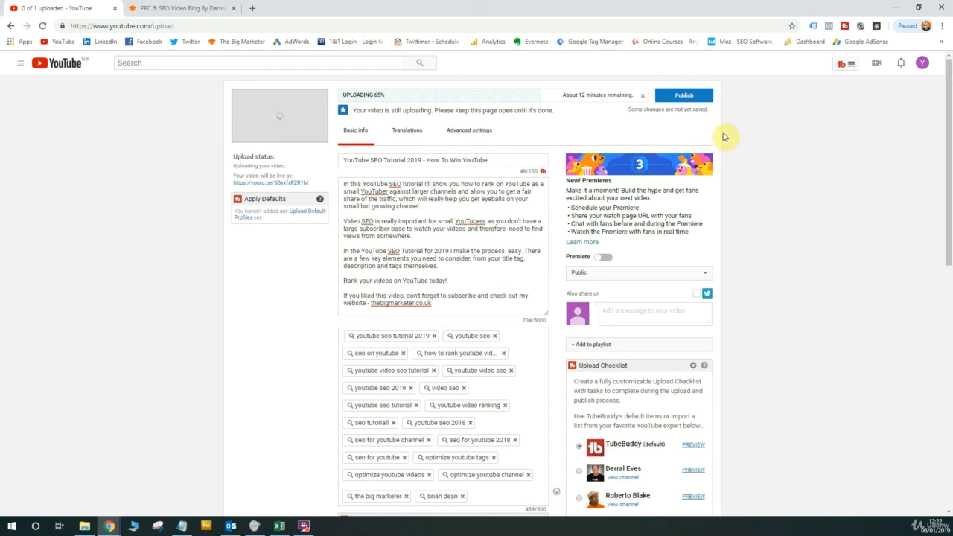
# Publish the video from the upload page
pyautogui.click(705, 99)
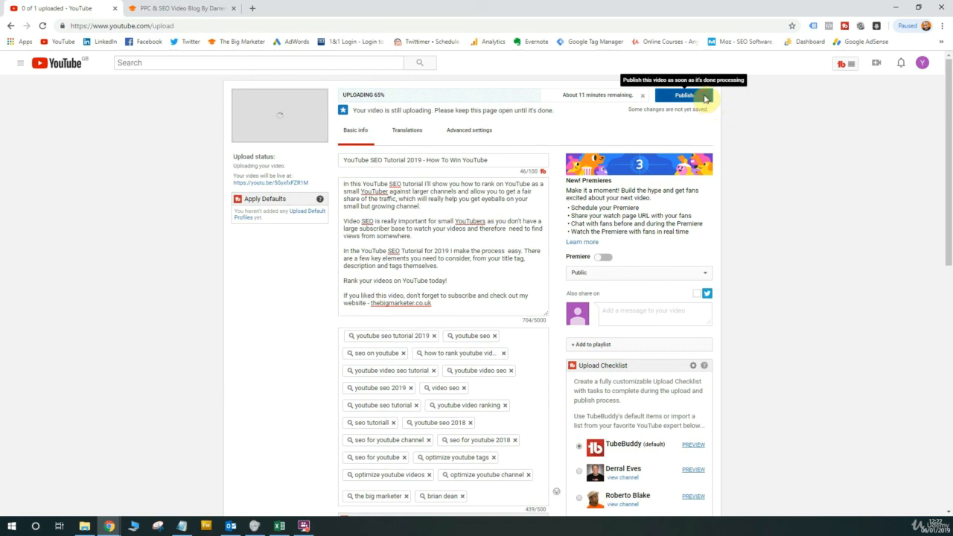